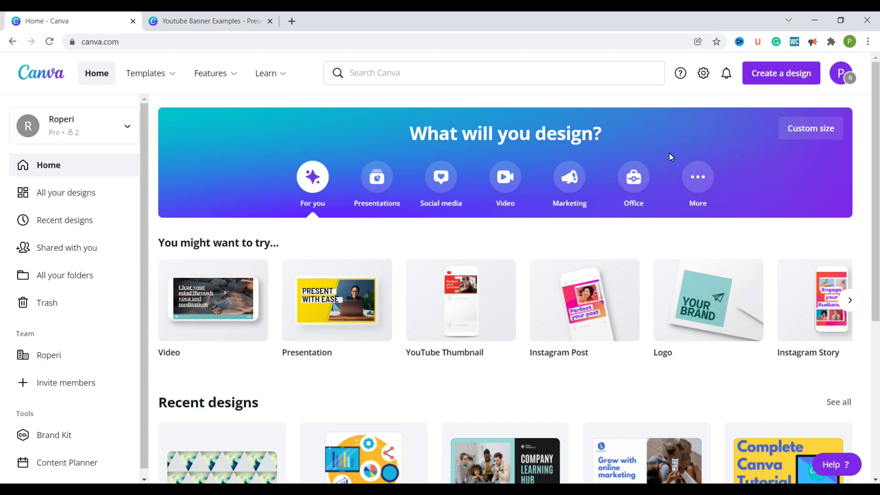
# Start a new blank YouTube Channel Art design from the Create a design list.
pyautogui.click(766, 77)
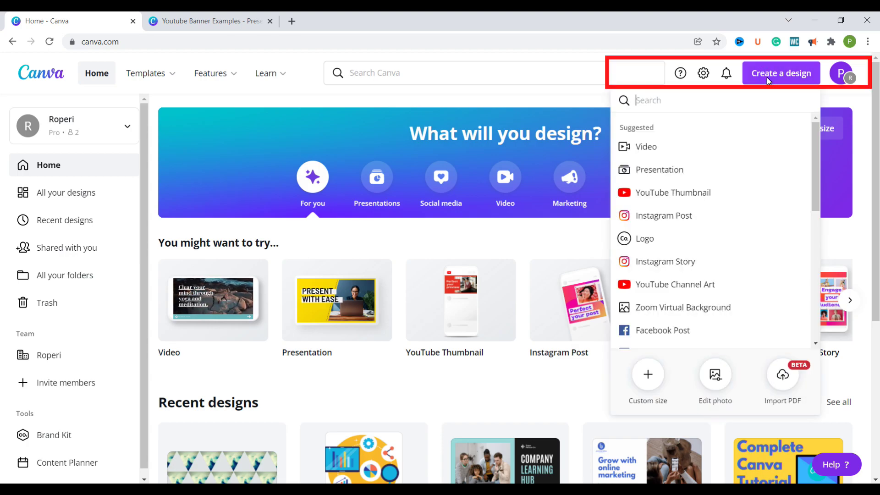
pyautogui.click(664, 287)
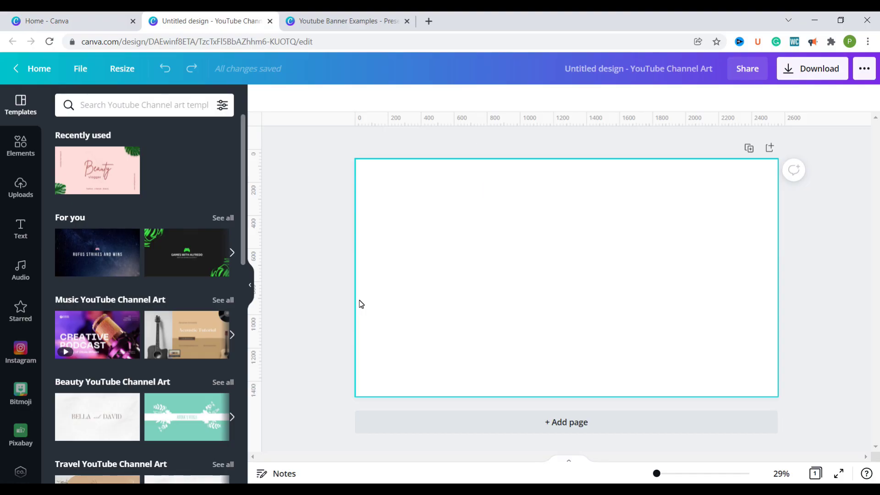
# Show uploaded media, including the Channel-Art-Template image and Blue Strap Media logo.
pyautogui.click(21, 187)
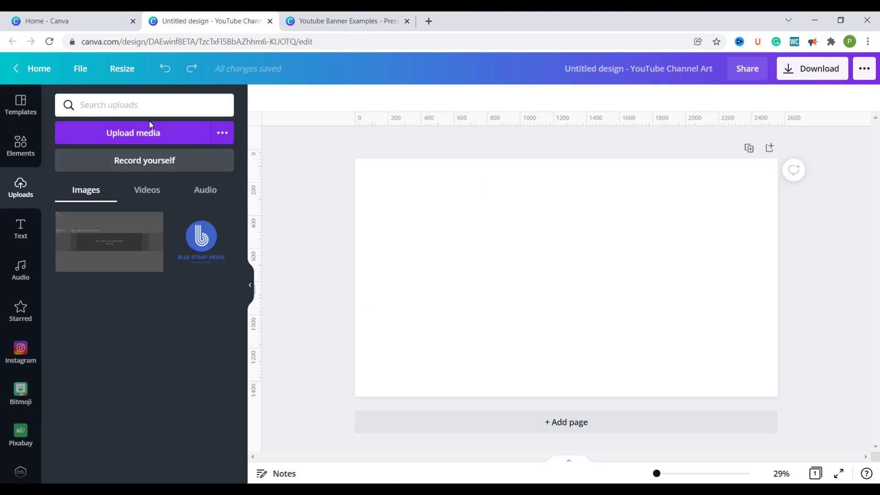
# Set the Channel-Art-Template upload as the page background.
pyautogui.click(128, 233)
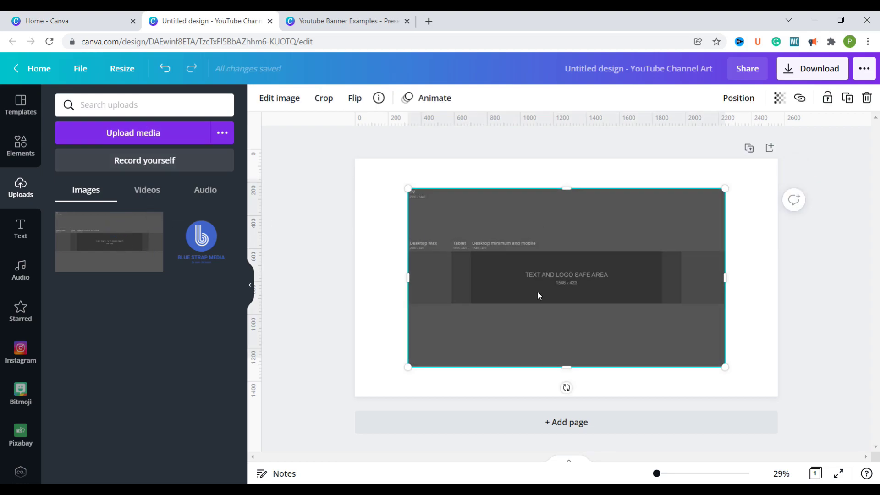
pyautogui.rightClick(528, 295)
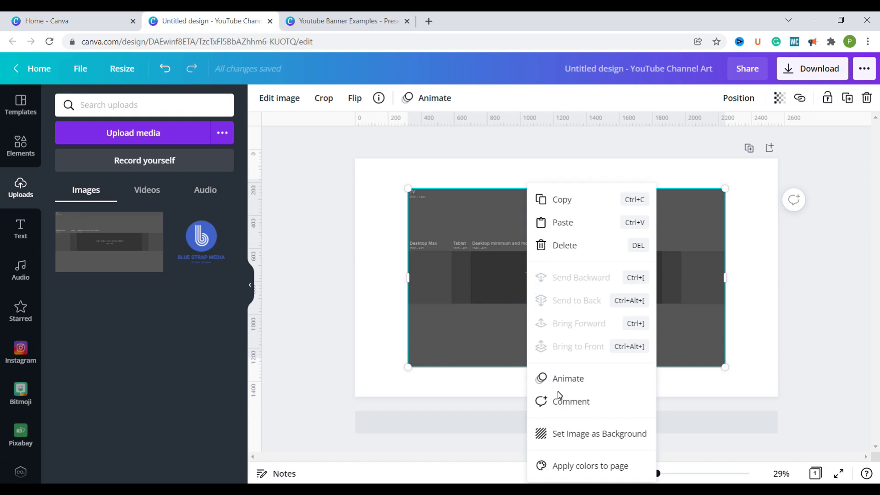
pyautogui.click(575, 436)
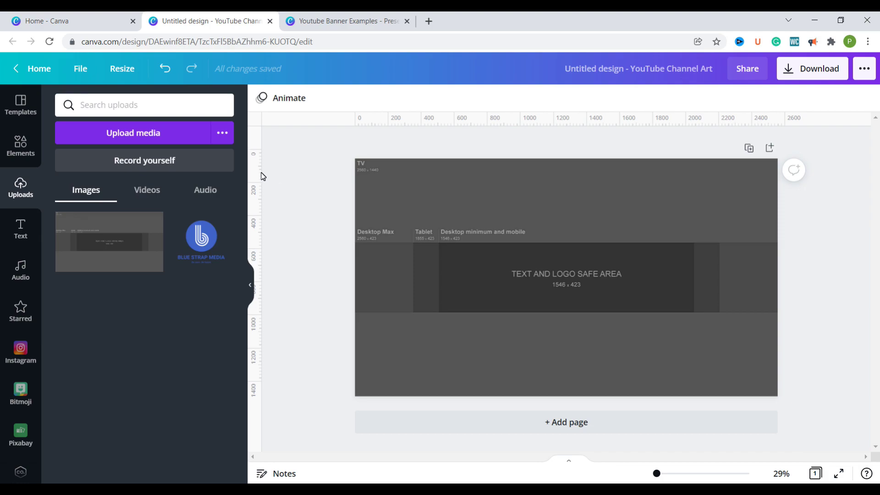
# Turn on rulers and add guides at safe-area and tablet edges (vertical ~343, 499, 2043, 2210 px).
pyautogui.click(85, 69)
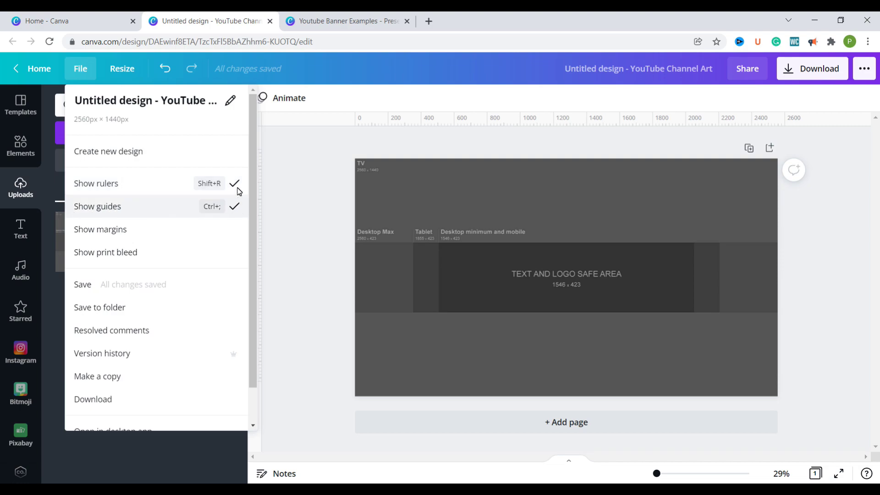
pyautogui.click(293, 179)
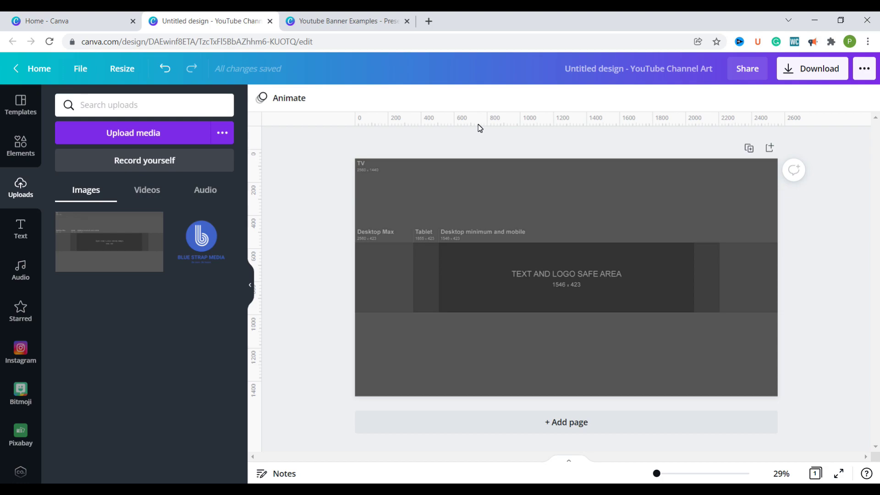
pyautogui.moveTo(480, 125); pyautogui.dragTo(464, 243)
pyautogui.moveTo(489, 124); pyautogui.dragTo(477, 312)
pyautogui.moveTo(257, 211); pyautogui.dragTo(412, 213)
pyautogui.moveTo(257, 211); pyautogui.dragTo(693, 218)
pyautogui.moveTo(262, 214); pyautogui.dragTo(720, 228)
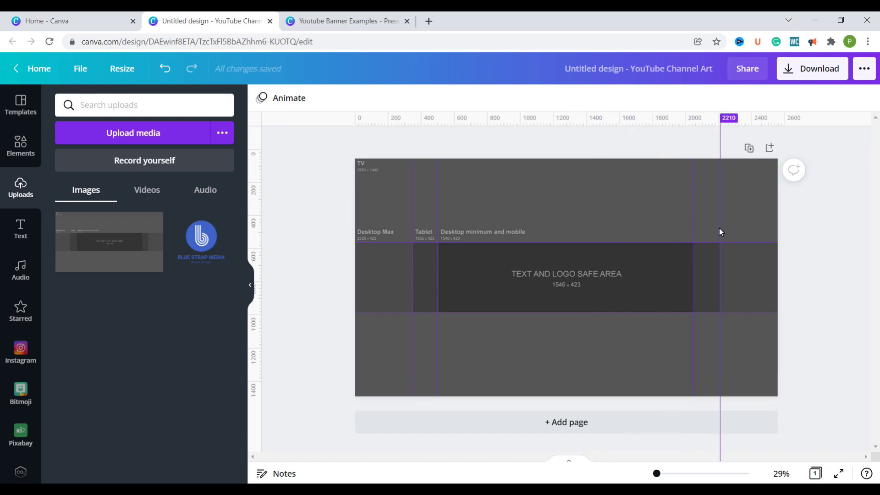
# Add a blank page and delete the template page, keeping the guides.
pyautogui.click(744, 337)
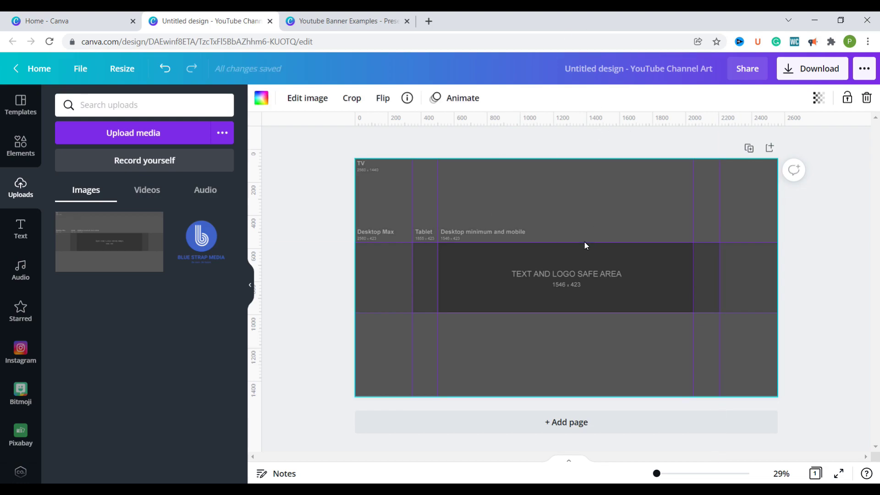
pyautogui.click(560, 426)
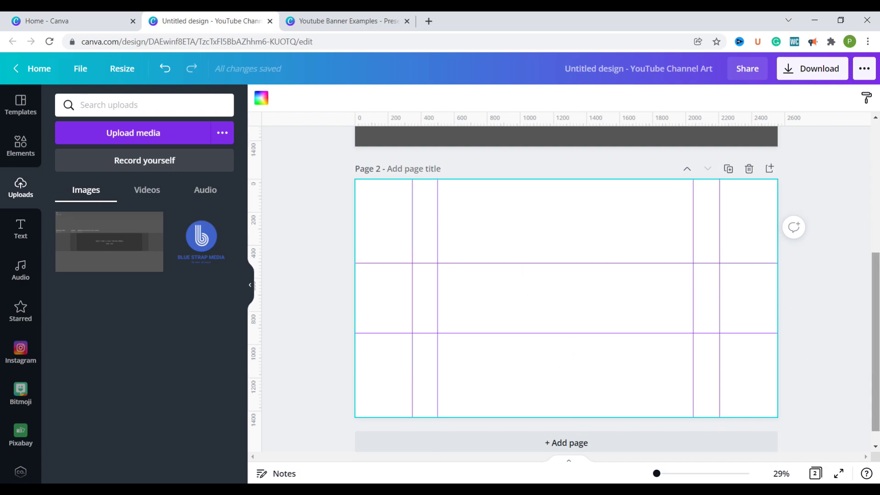
pyautogui.scroll(5, 868, 284)
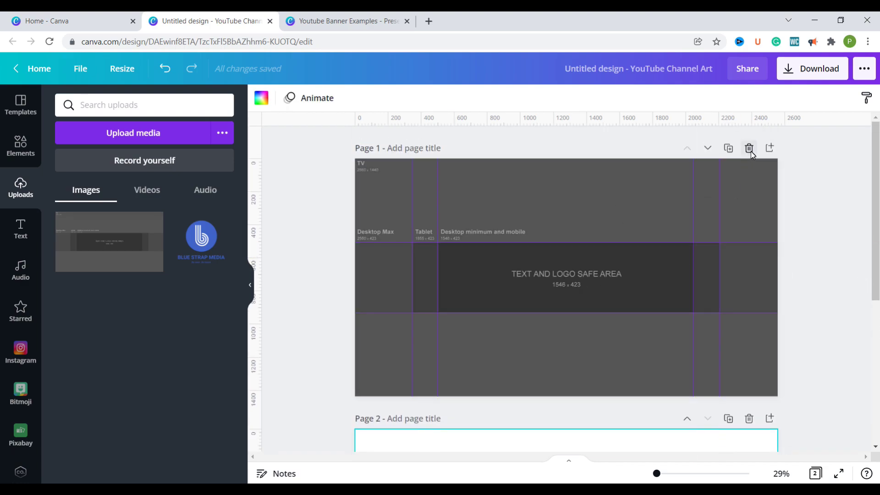
pyautogui.click(749, 147)
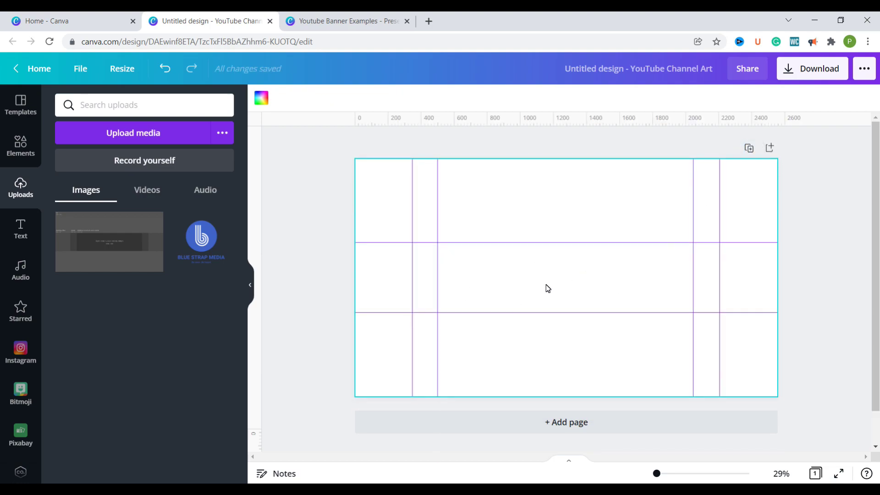
# Rename the design to the pasted brand name followed by 'New Banner'.
pyautogui.click(584, 71)
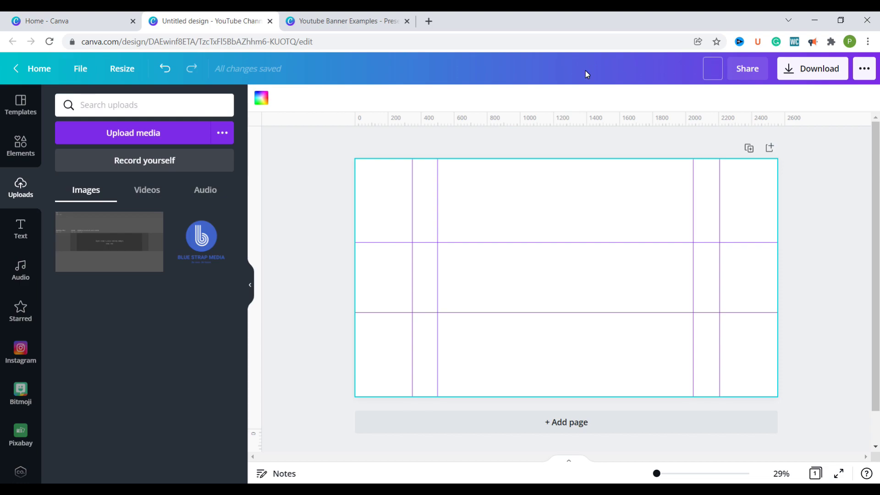
pyautogui.write('Bluestrap Media')
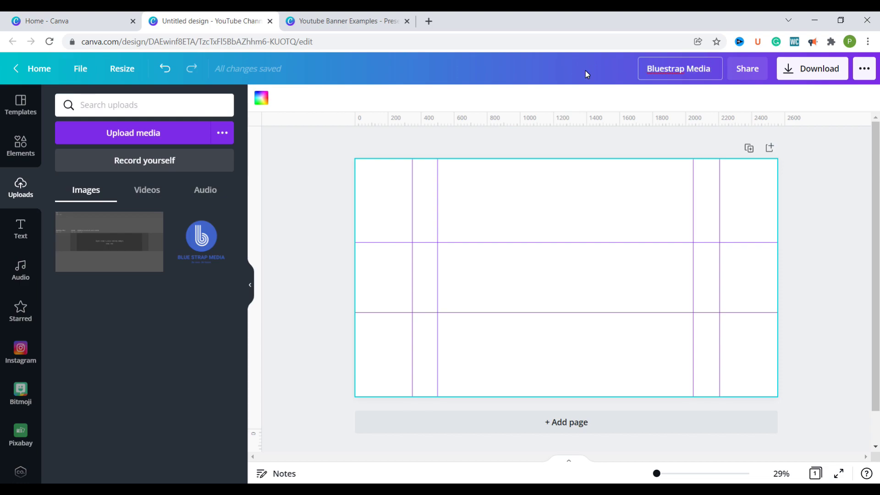
pyautogui.write('New')
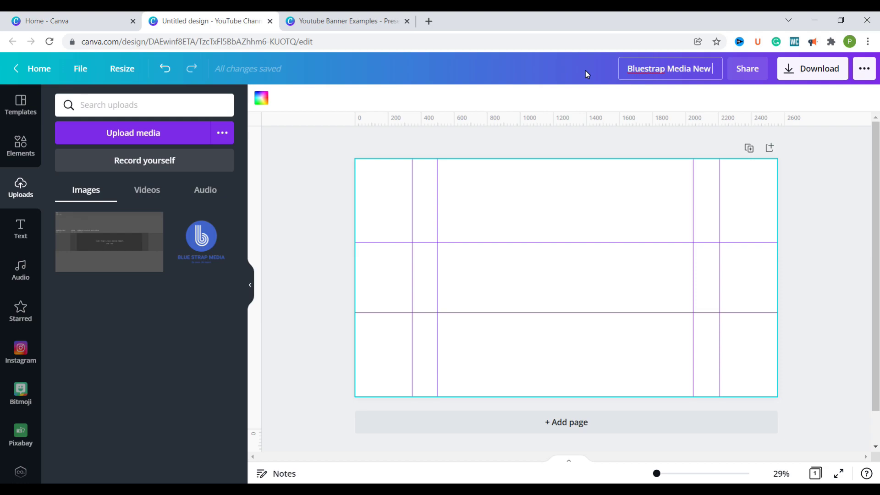
pyautogui.write(' Banner')
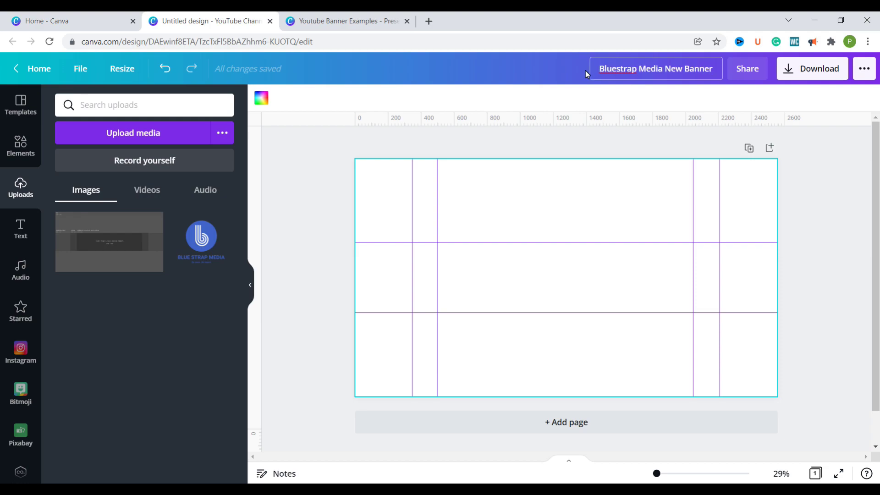
pyautogui.press('Return')
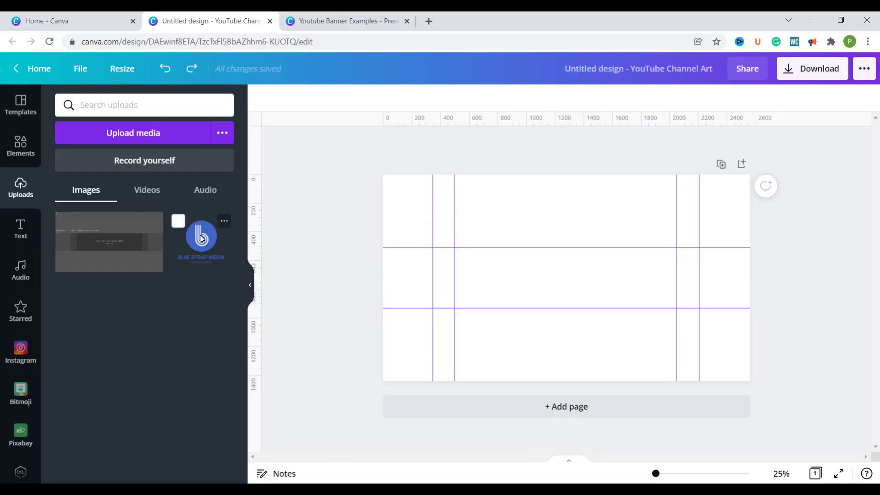
# Add the Blue Strap Media logo and shrink it inside the left safe-area guides.
pyautogui.click(202, 238)
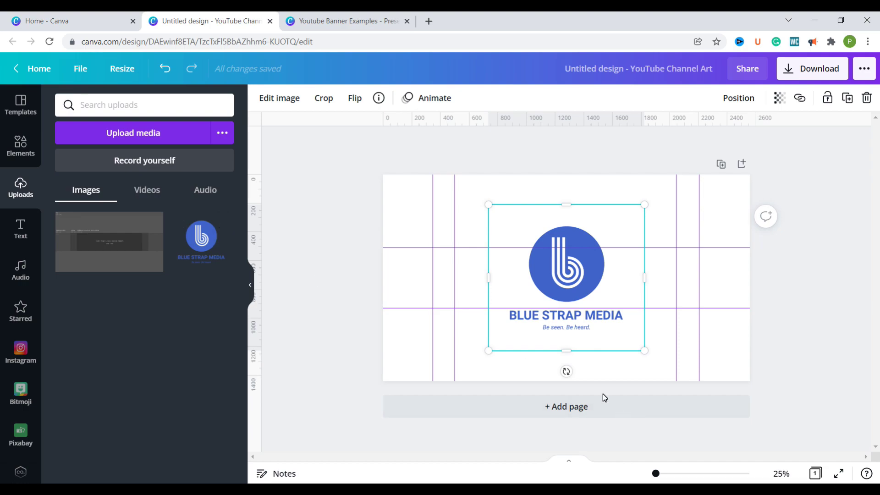
pyautogui.moveTo(496, 343); pyautogui.dragTo(477, 278)
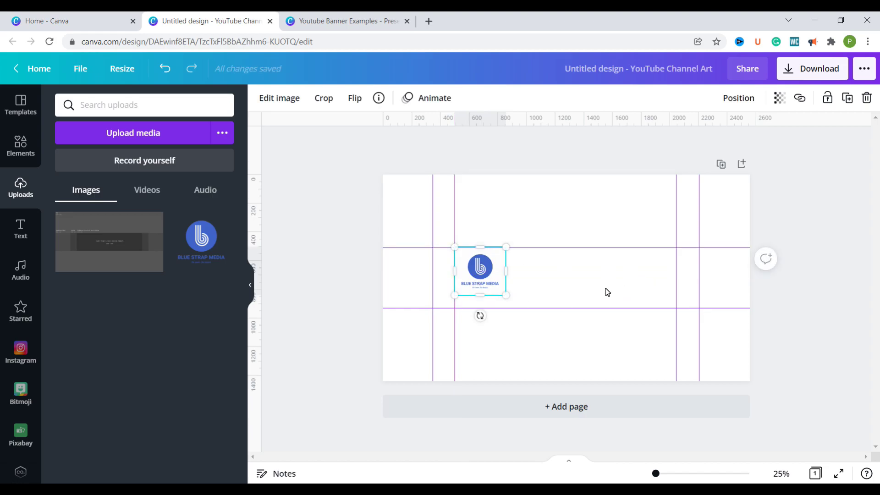
pyautogui.moveTo(510, 302); pyautogui.dragTo(516, 310)
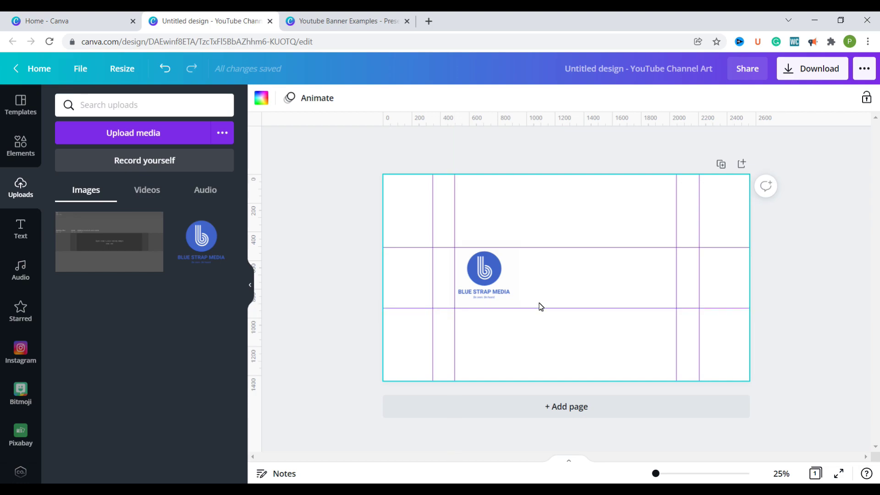
# Add a text box reading 'ONLINE MARKETING' beside the logo.
pyautogui.press('t')
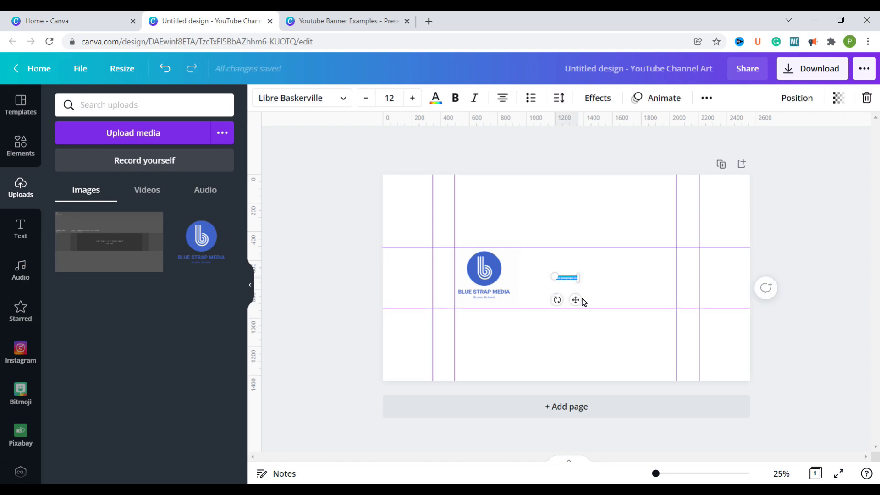
pyautogui.moveTo(578, 300); pyautogui.dragTo(706, 360)
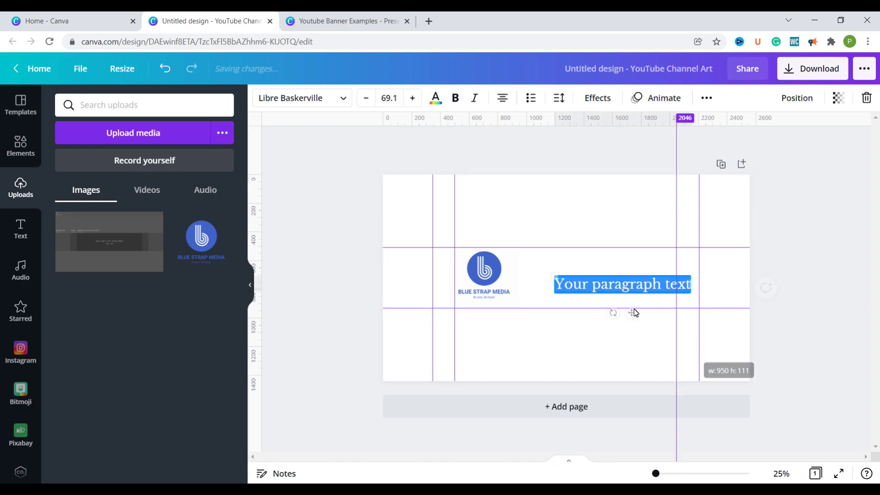
pyautogui.click(605, 285)
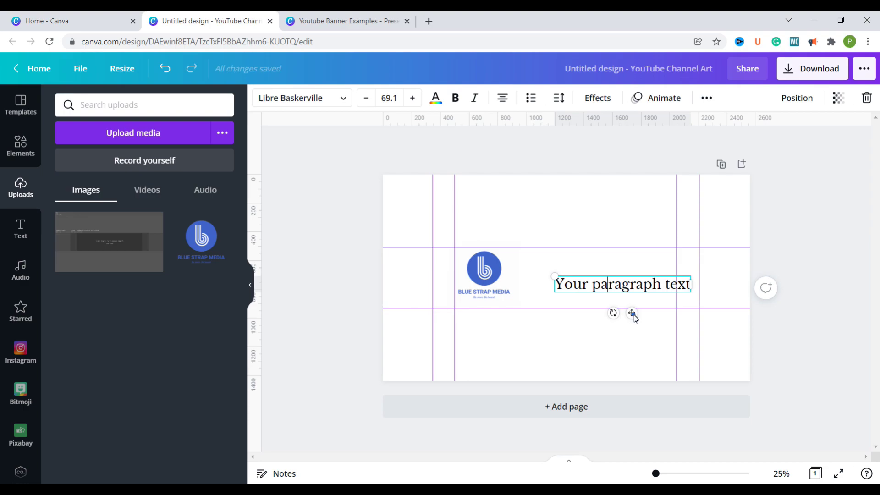
pyautogui.moveTo(632, 313); pyautogui.dragTo(582, 293)
pyautogui.doubleClick(546, 273)
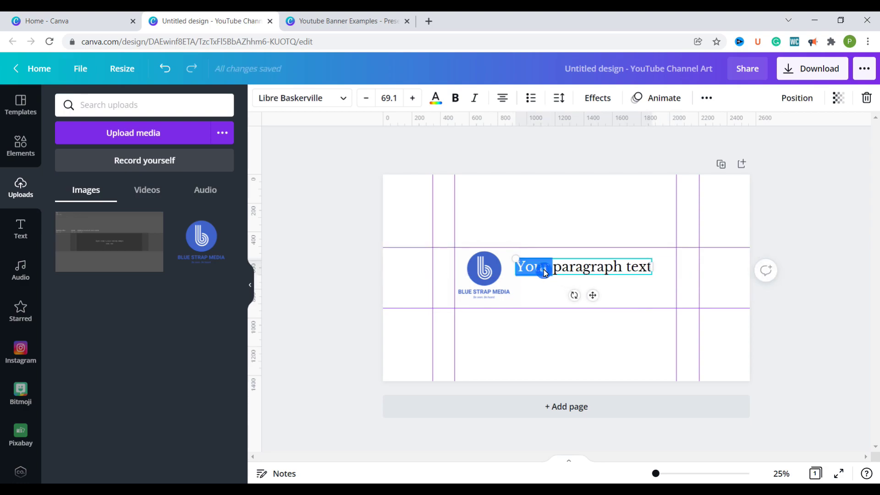
pyautogui.click(546, 270)
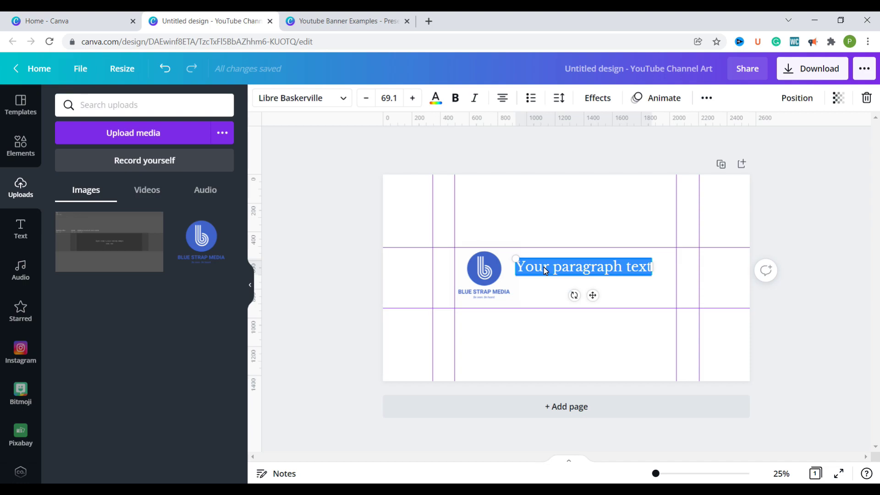
pyautogui.write('ONLINE')
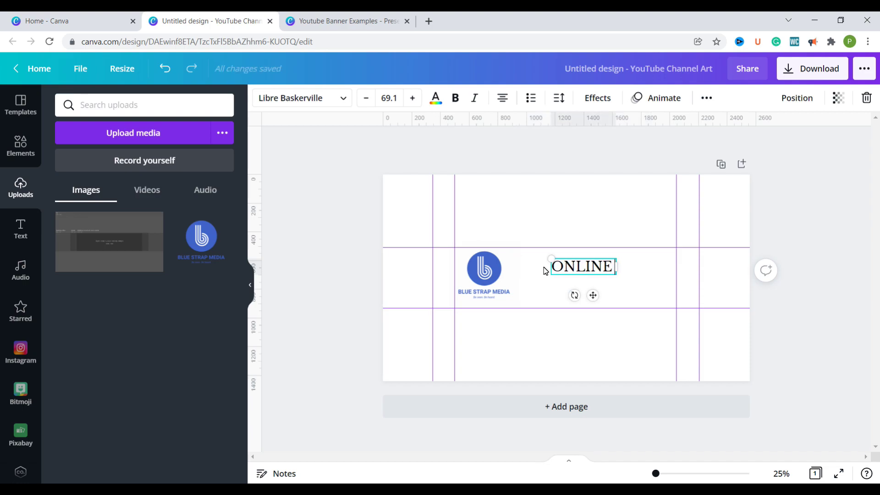
pyautogui.write(' MARKET')
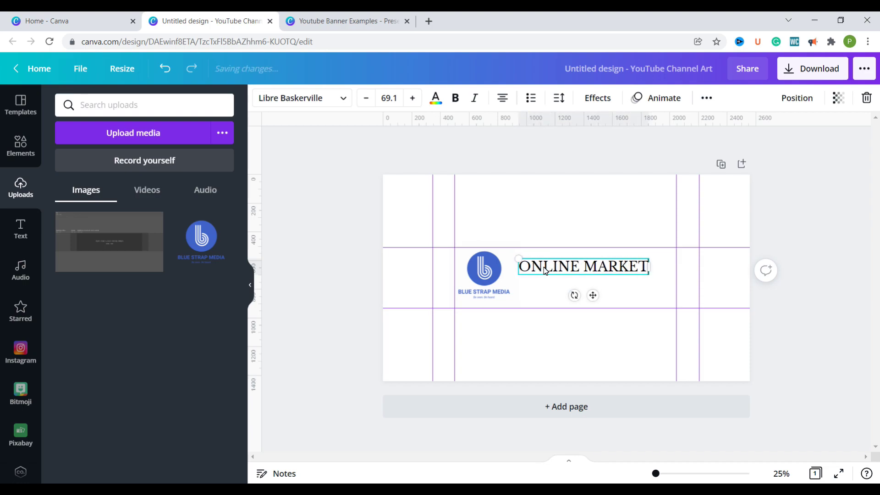
pyautogui.write('ING')
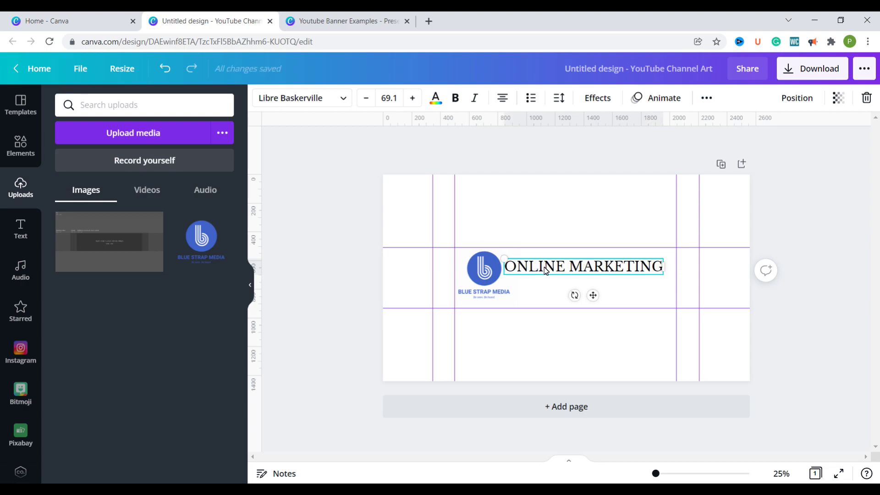
# Set the heading font to League Spartan and shrink it to size 33.3.
pyautogui.click(344, 101)
pyautogui.click(112, 180)
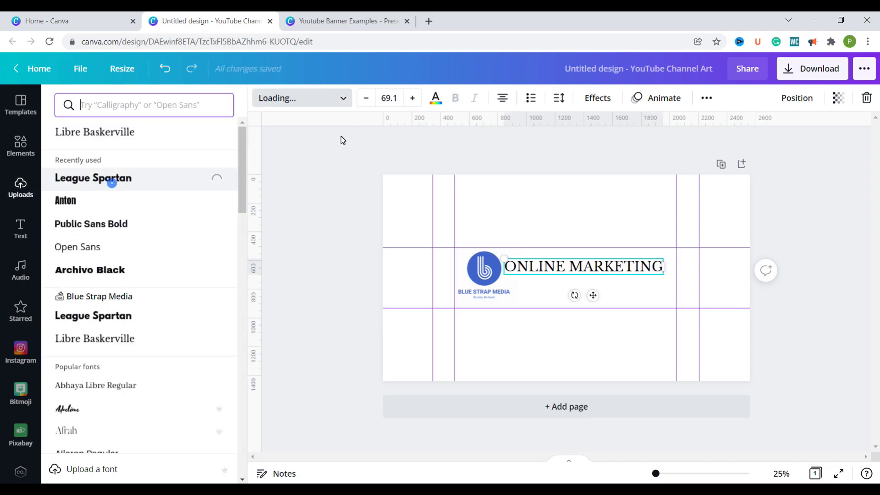
pyautogui.moveTo(656, 473); pyautogui.dragTo(665, 477)
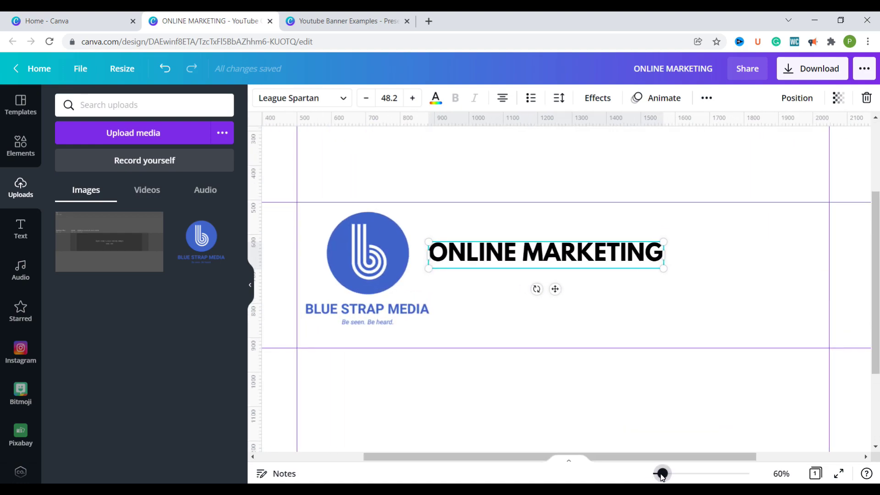
pyautogui.moveTo(669, 275); pyautogui.dragTo(596, 277)
pyautogui.click(647, 274)
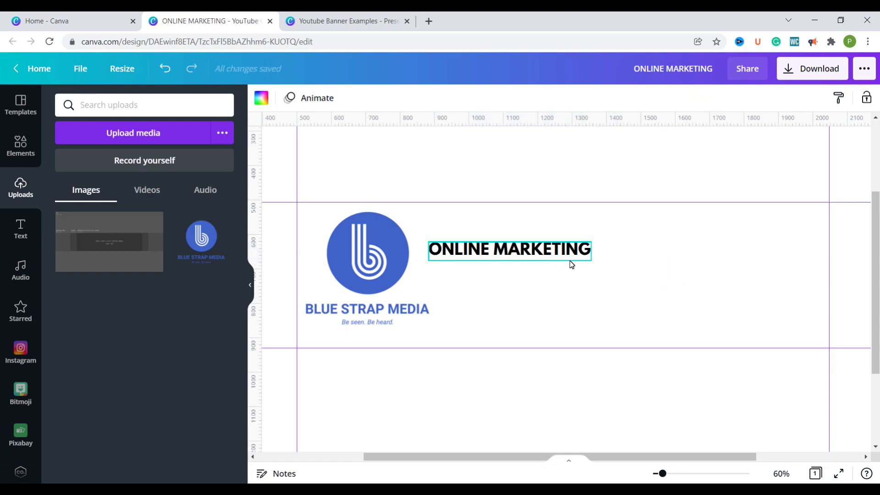
pyautogui.click(552, 257)
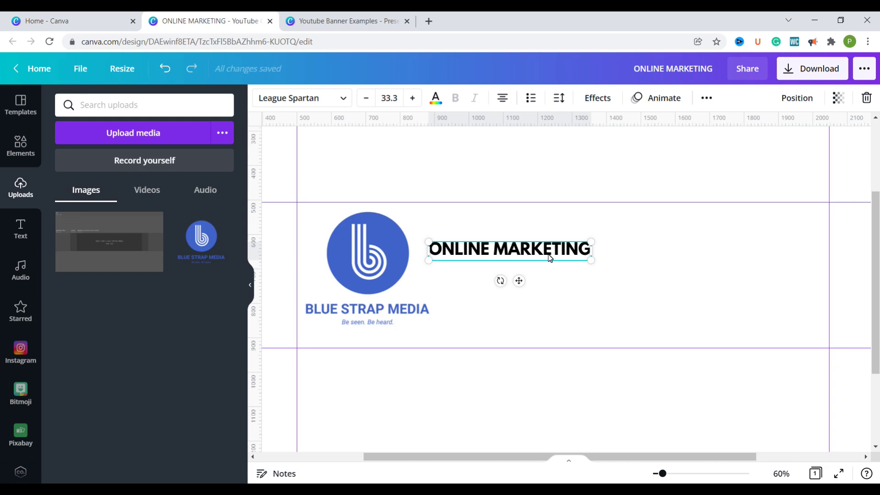
# Duplicate the heading to the right and retype the copy as 'ENTREPRENEURSHIP'.
pyautogui.moveTo(553, 259); pyautogui.dragTo(743, 256)
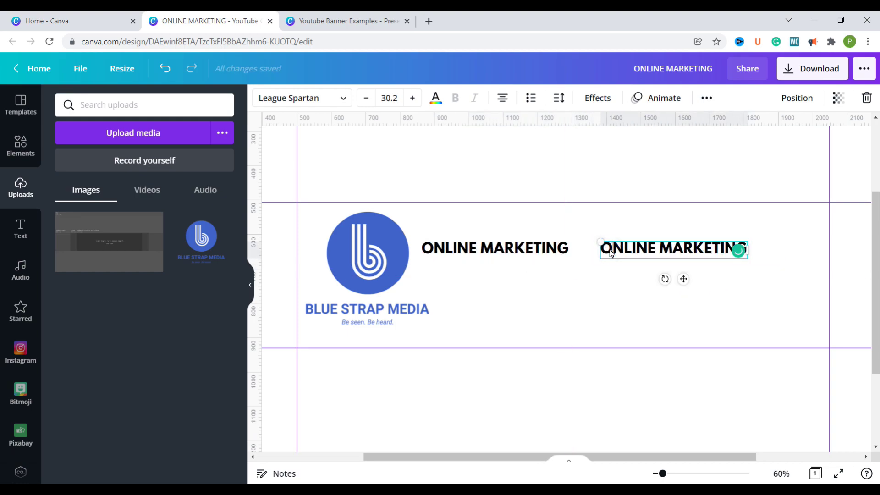
pyautogui.doubleClick(611, 253)
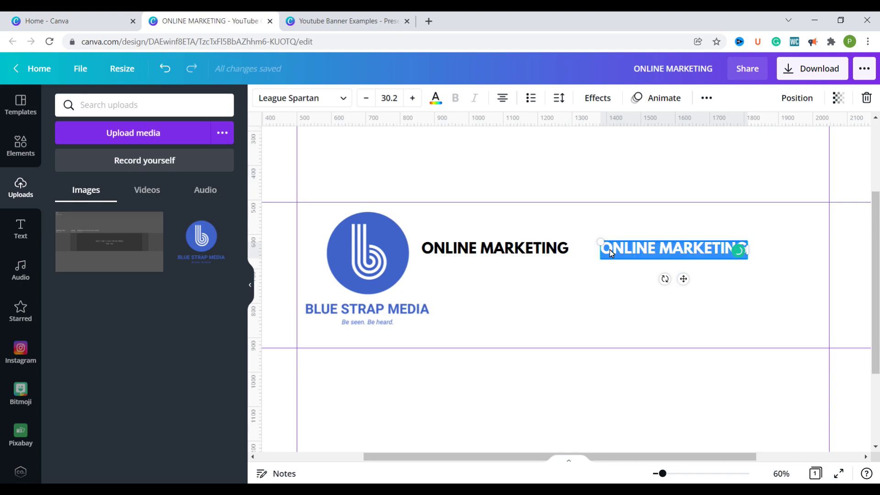
pyautogui.write('EN')
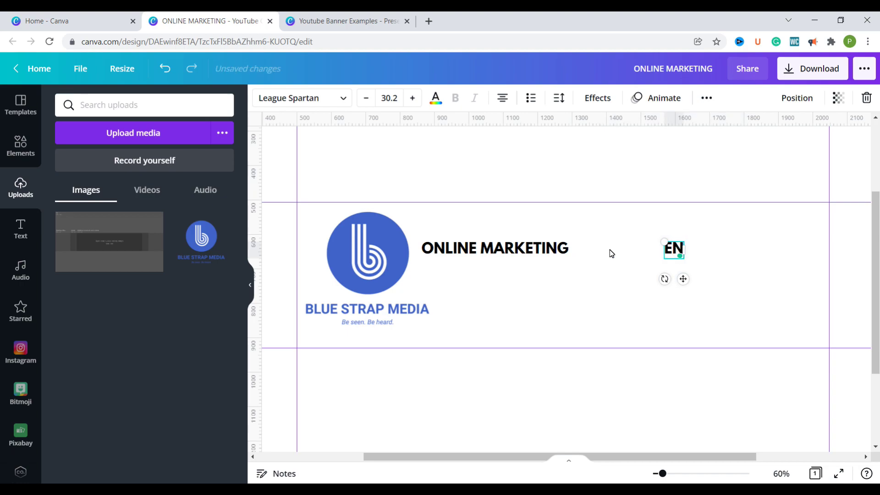
pyautogui.write('TREPRENEURSHIP')
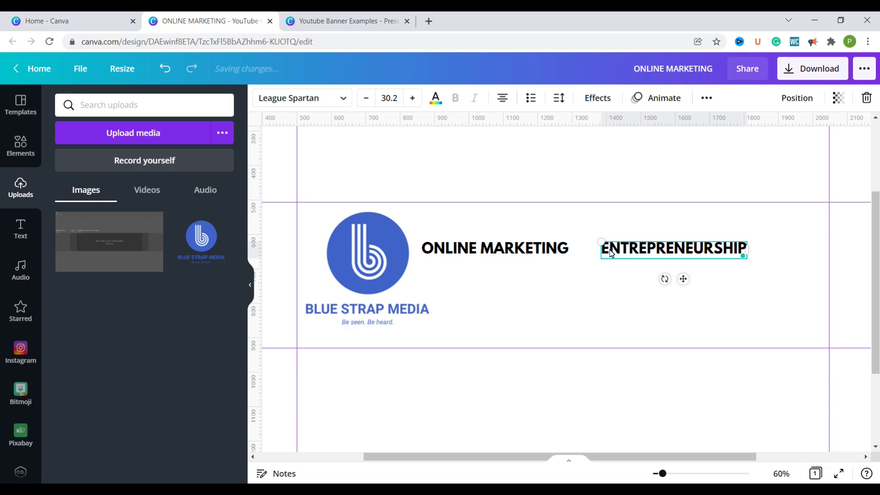
pyautogui.click(598, 287)
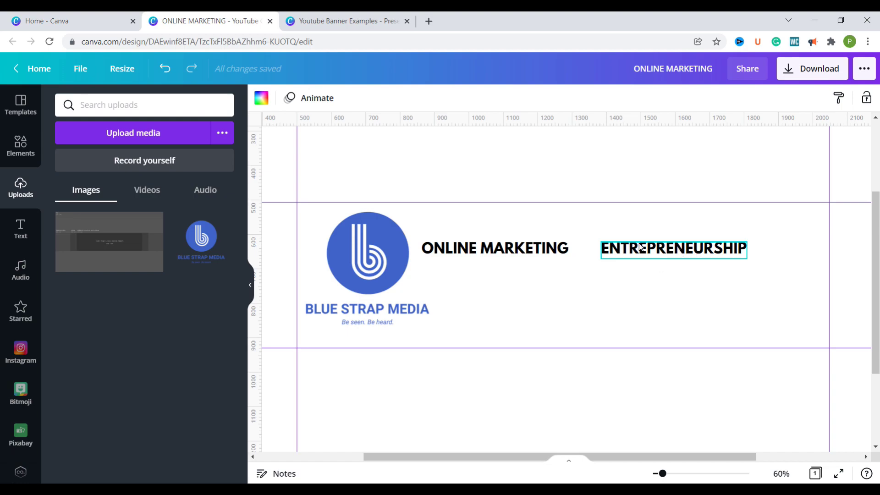
# Colour both ONLINE MARKETING and ENTREPRENEURSHIP in the logo's blue.
pyautogui.click(464, 253)
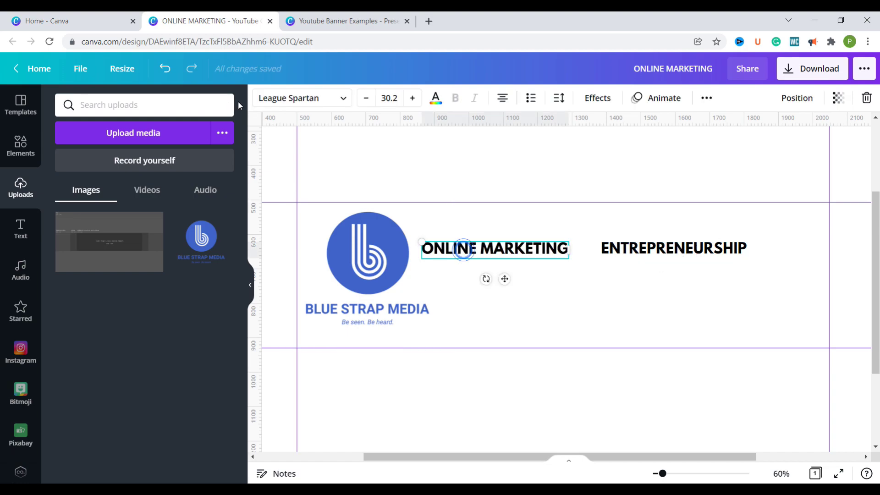
pyautogui.click(436, 101)
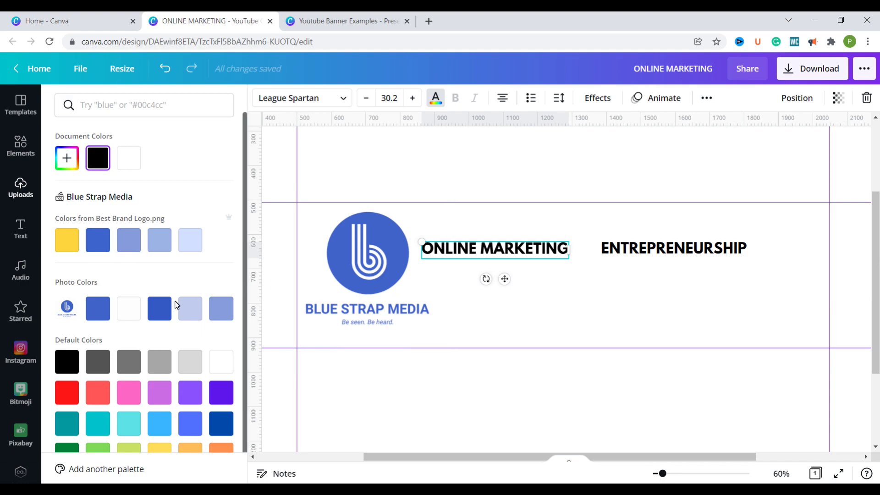
pyautogui.click(101, 312)
pyautogui.click(625, 250)
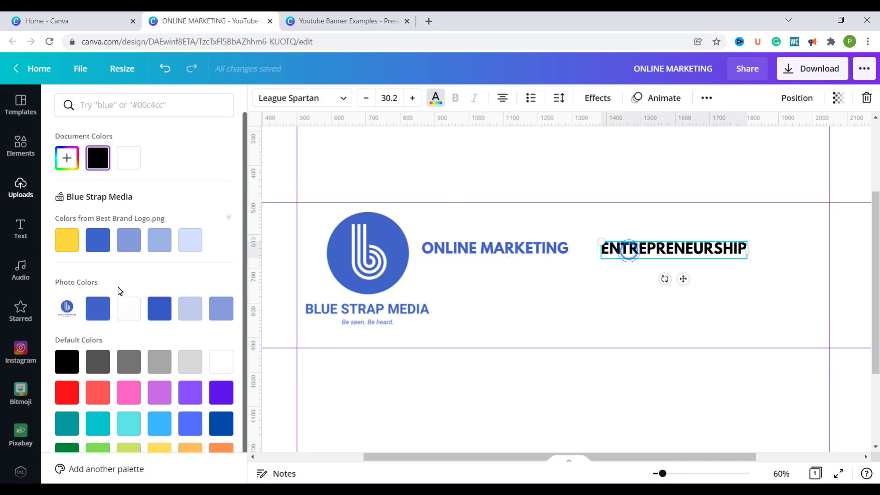
pyautogui.click(91, 321)
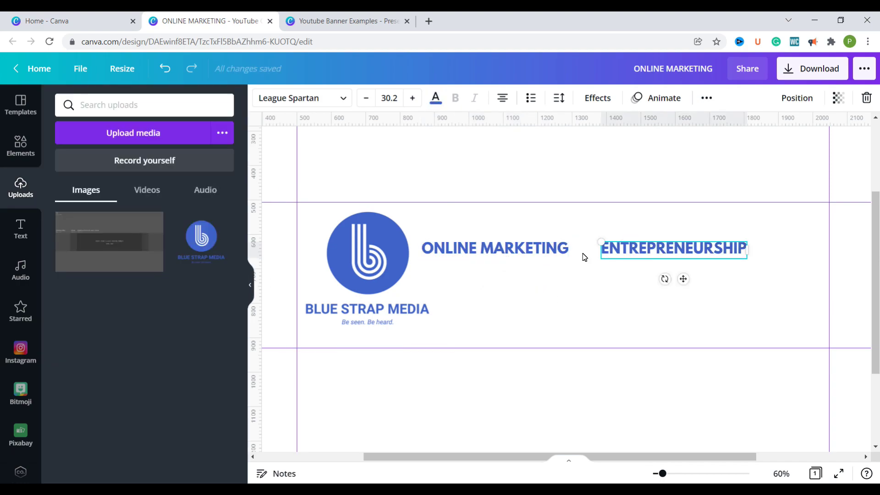
pyautogui.click(585, 255)
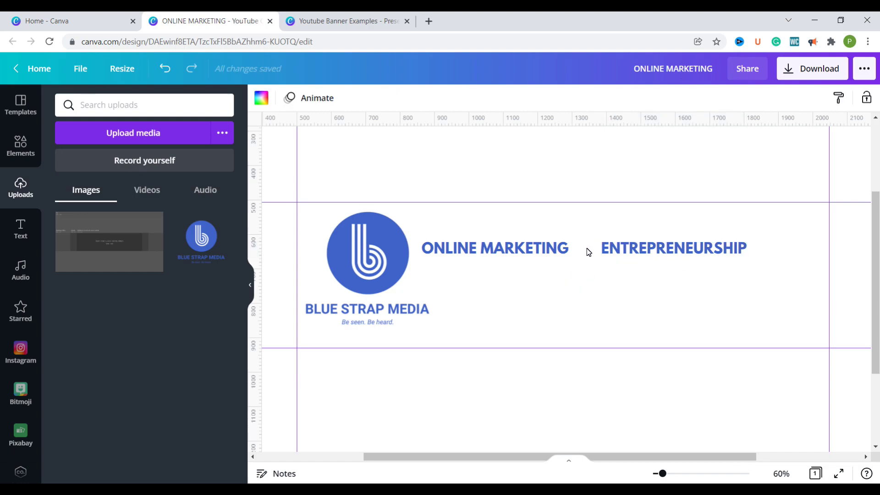
pyautogui.click(20, 146)
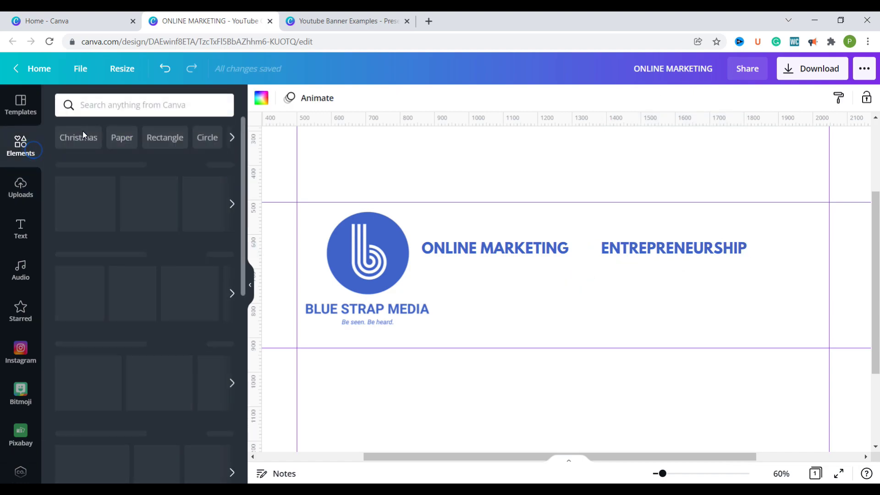
# Search Elements for 'and' and add the teal ampersand graphic, shrunk to about 93x93.
pyautogui.click(101, 112)
pyautogui.write('and')
pyautogui.press('Return')
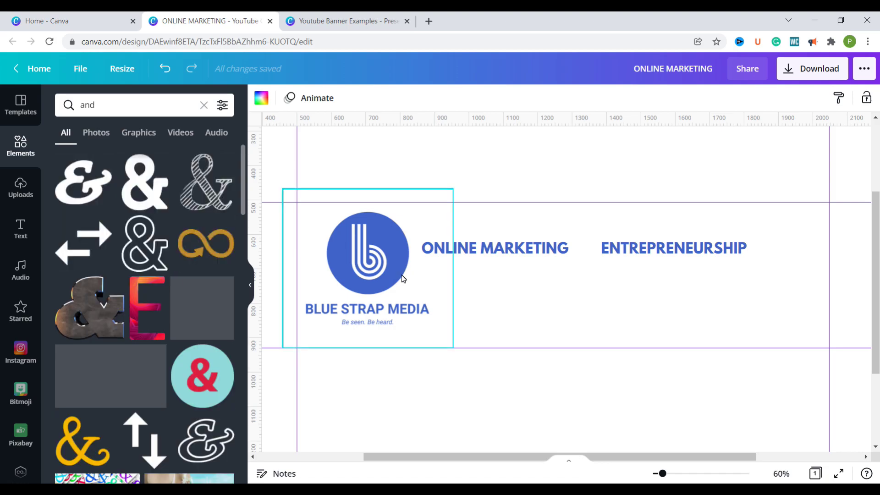
pyautogui.scroll(-2, 130, 368)
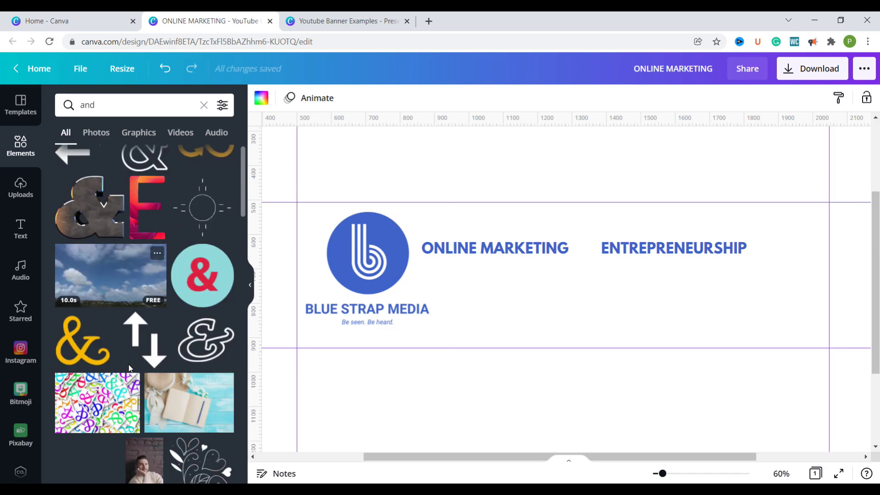
pyautogui.click(138, 132)
pyautogui.click(94, 252)
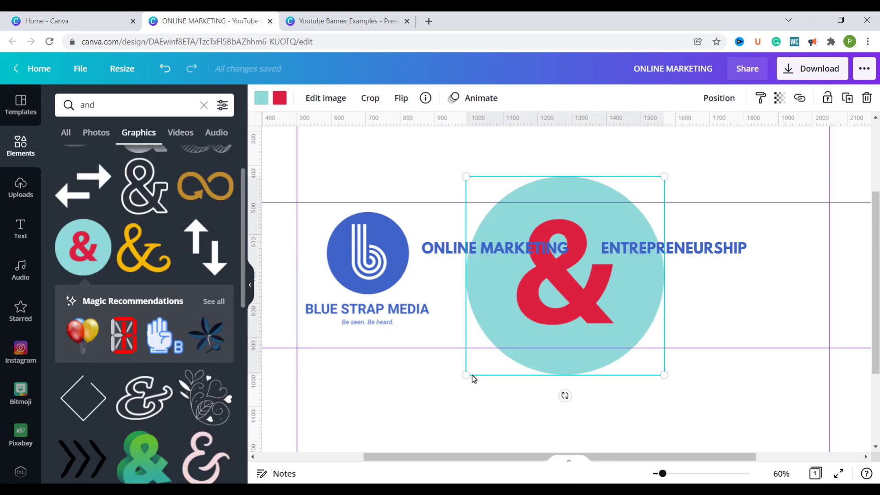
pyautogui.moveTo(472, 375); pyautogui.dragTo(586, 254)
pyautogui.click(666, 281)
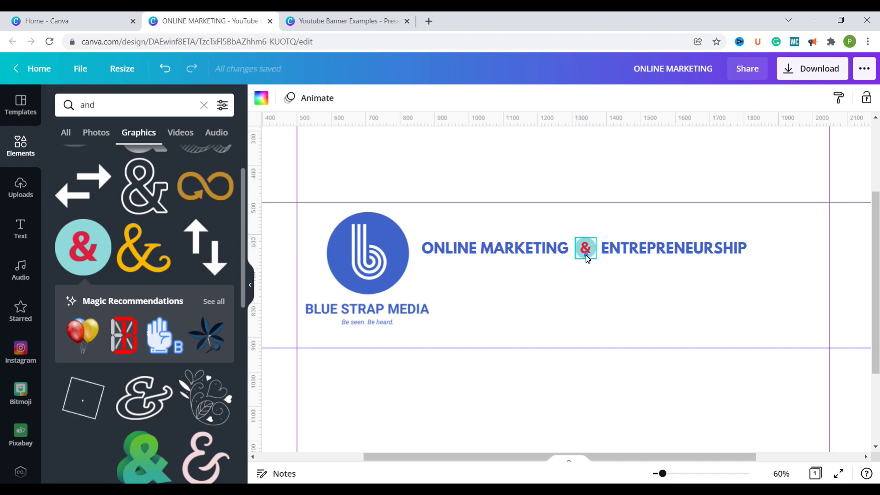
# Recolour the ampersand's circle to the logo blue and its glyph yellow.
pyautogui.click(587, 257)
pyautogui.click(262, 98)
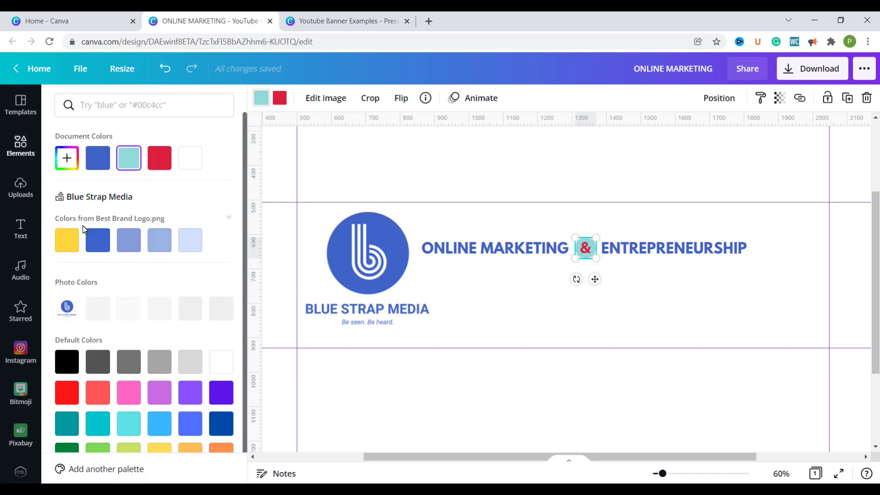
pyautogui.click(97, 240)
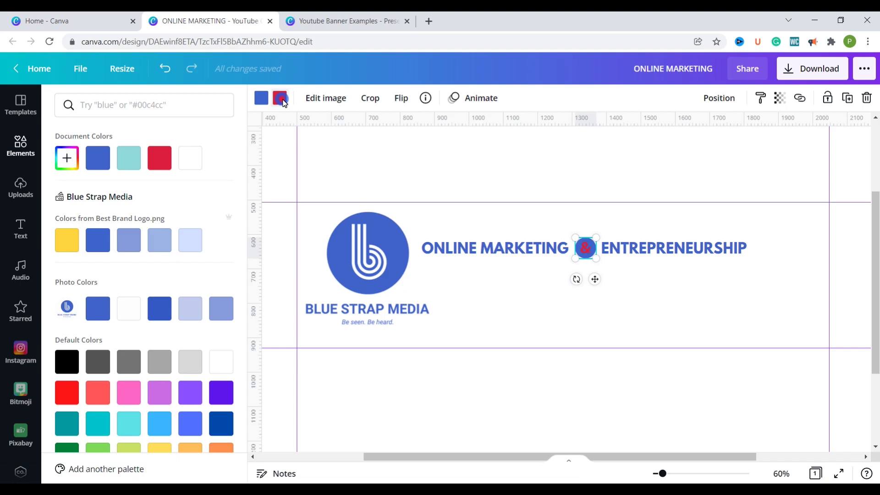
pyautogui.click(67, 240)
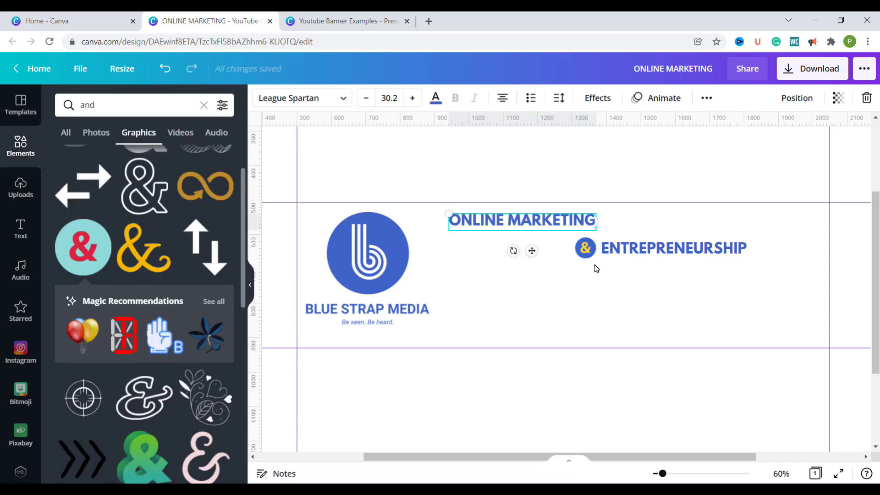
# Stack ONLINE MARKETING, ampersand and ENTREPRENEURSHIP in a centred column, headings enlarged to about 44.
pyautogui.moveTo(642, 254); pyautogui.dragTo(503, 299)
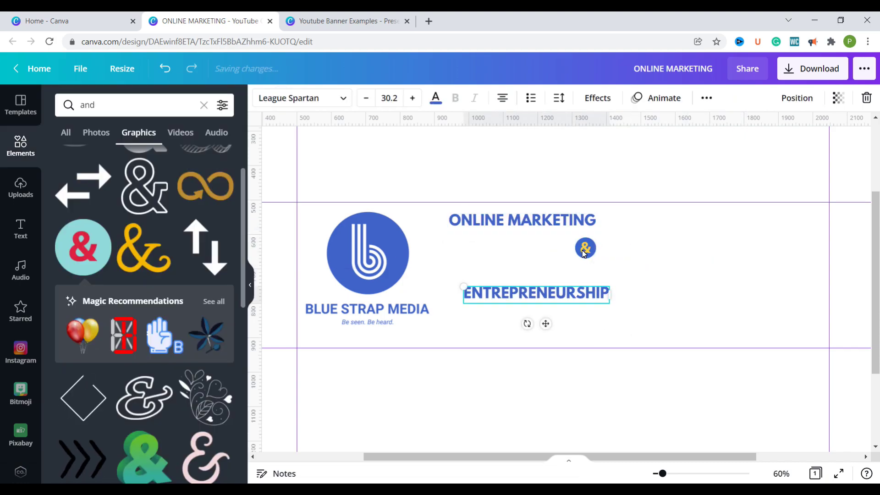
pyautogui.moveTo(581, 253); pyautogui.dragTo(518, 273)
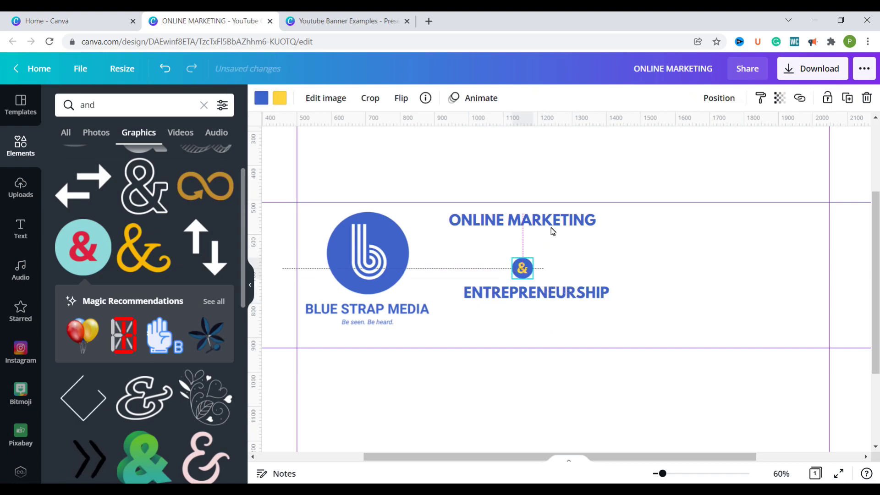
pyautogui.moveTo(550, 224); pyautogui.dragTo(680, 268)
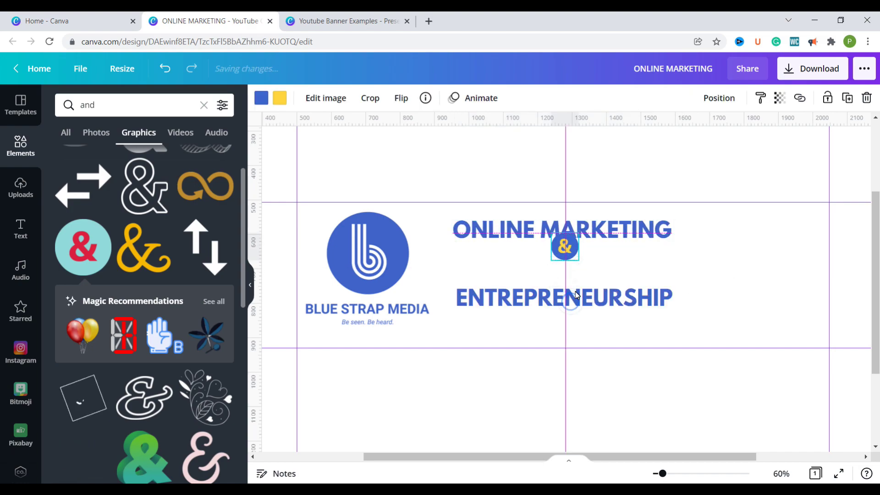
pyautogui.moveTo(576, 292)
pyautogui.mouseDown()
pyautogui.moveTo(576, 309)
pyautogui.moveTo(570, 297)
pyautogui.mouseUp()
pyautogui.click(711, 267)
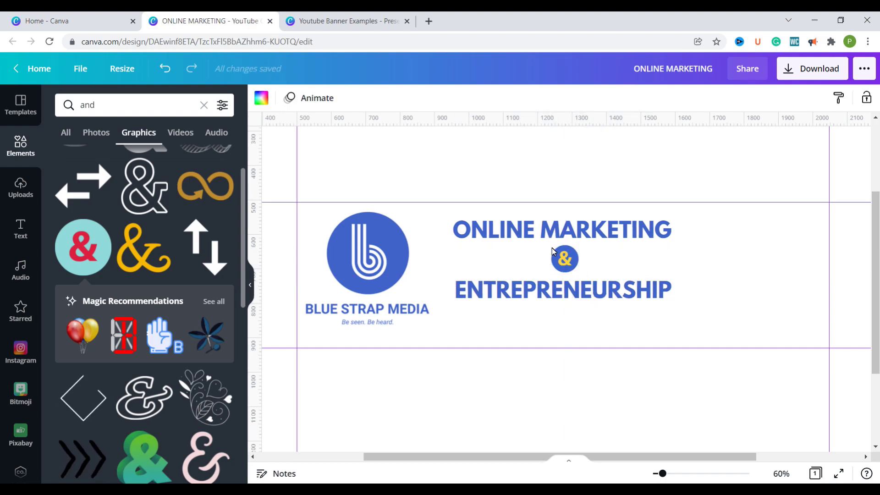
pyautogui.moveTo(598, 290); pyautogui.dragTo(599, 285)
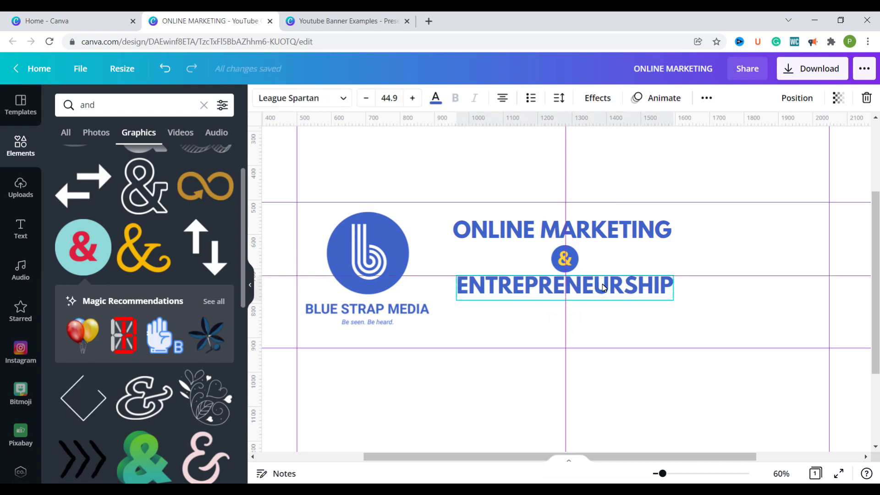
# Paste a copy as the 'NEW VIDEO EVERY WEEK' tagline, shrink it to 28.8, and centre it under ENTREPRENEURSHIP.
pyautogui.click(698, 302)
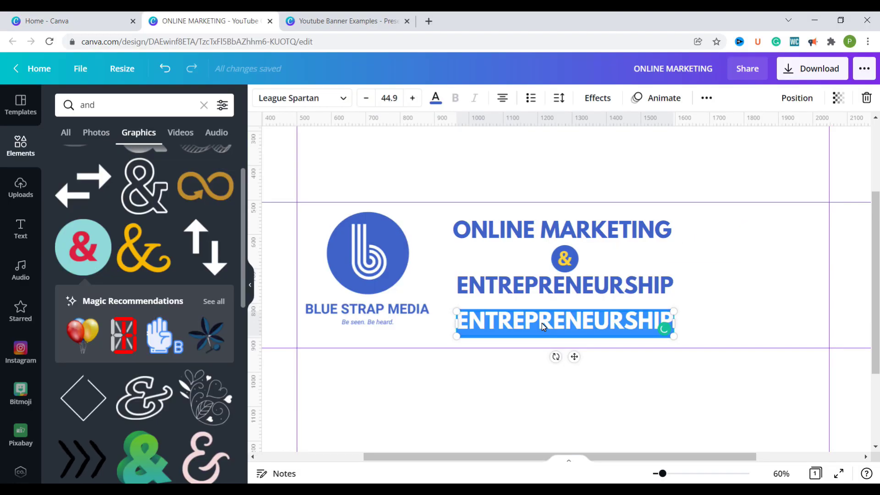
pyautogui.write('NEW VIDEO EVERY WEEK')
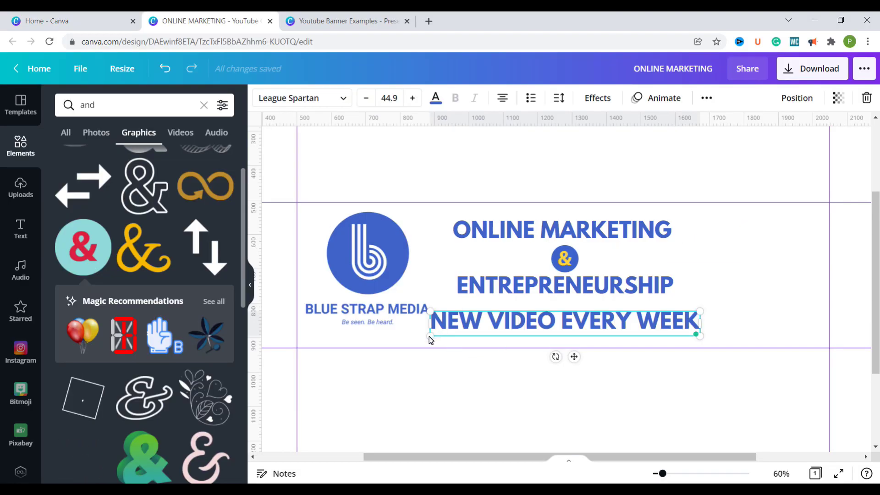
pyautogui.moveTo(428, 337); pyautogui.dragTo(527, 326)
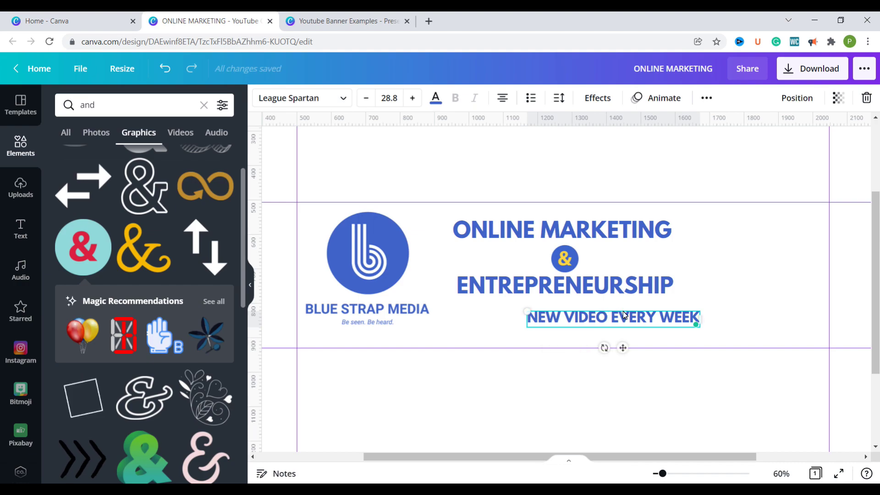
pyautogui.moveTo(621, 345); pyautogui.dragTo(572, 350)
pyautogui.click(573, 351)
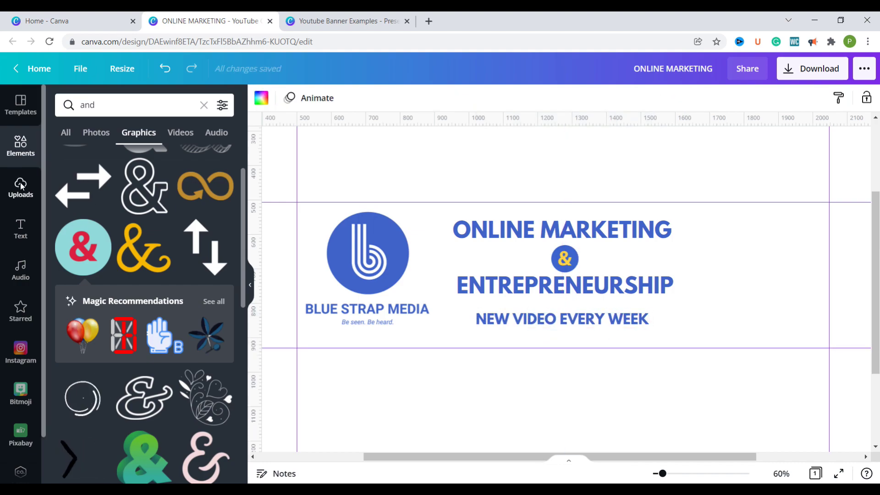
# Add a yellow square and resize it into a snug highlight box around the 'NEW VIDEO EVERY WEEK' tagline.
pyautogui.click(204, 105)
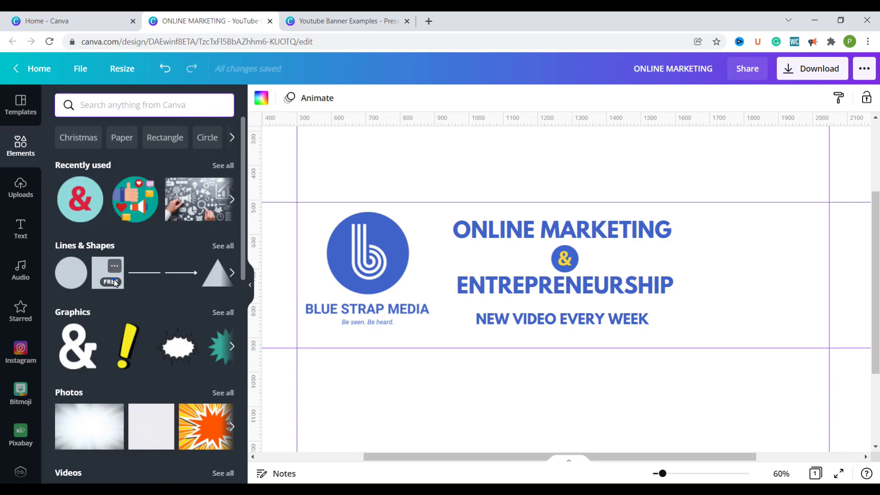
pyautogui.click(115, 282)
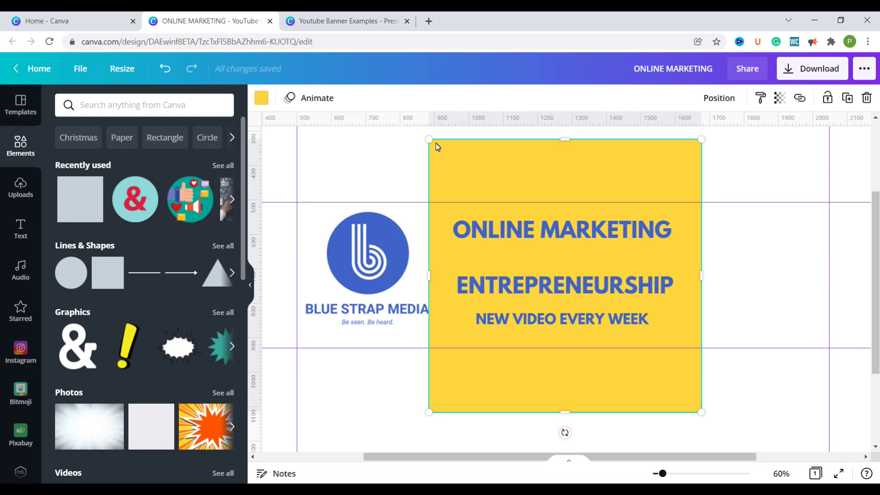
pyautogui.moveTo(436, 144); pyautogui.dragTo(545, 299)
pyautogui.moveTo(627, 309); pyautogui.dragTo(627, 306)
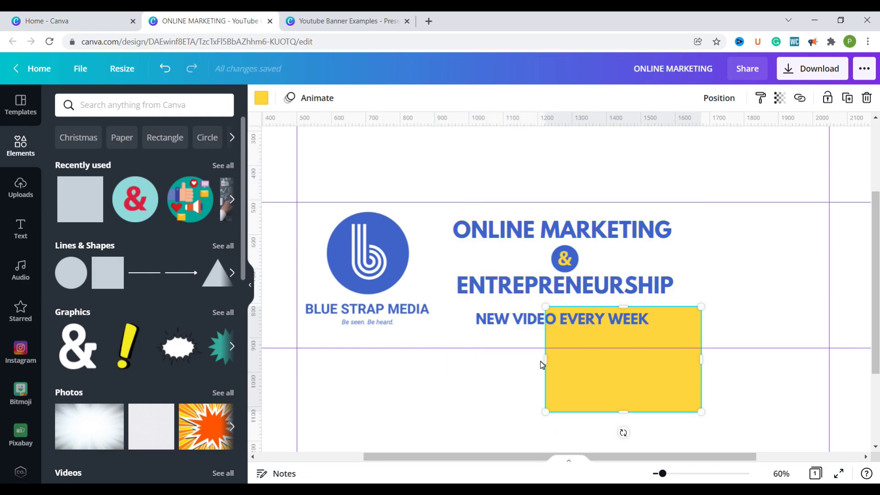
pyautogui.moveTo(548, 359); pyautogui.dragTo(474, 327)
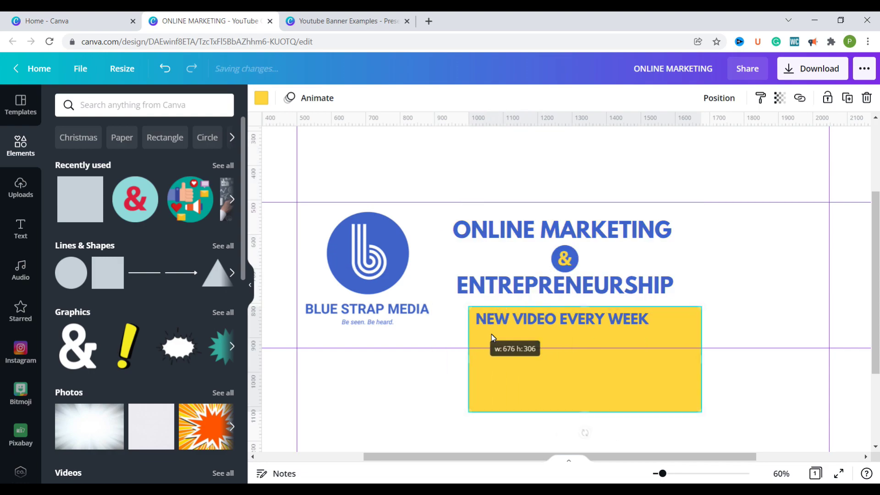
pyautogui.moveTo(516, 364); pyautogui.dragTo(658, 330)
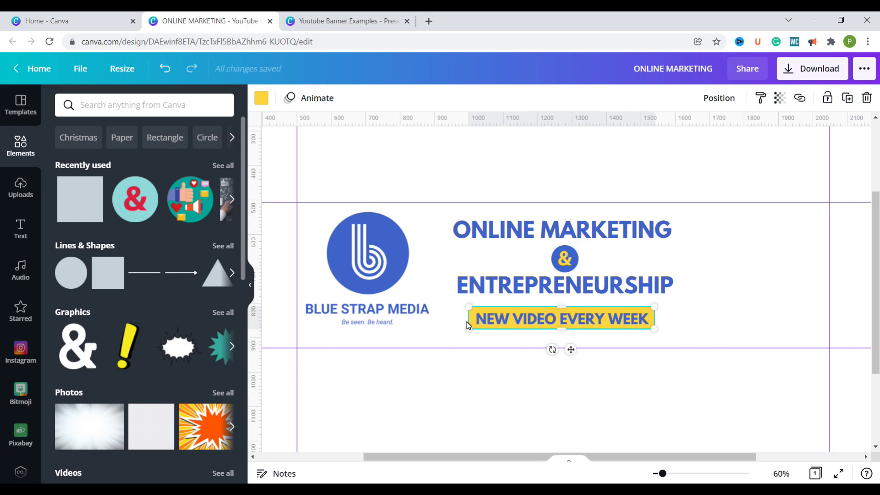
pyautogui.moveTo(472, 322); pyautogui.dragTo(470, 323)
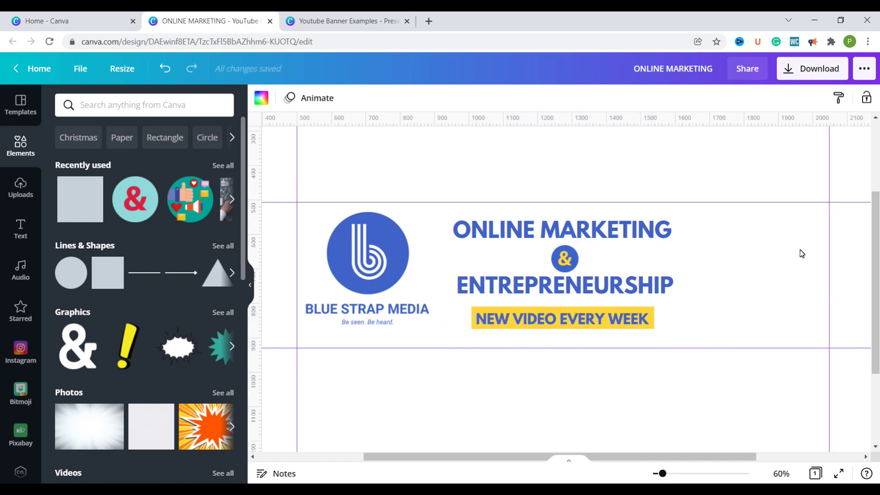
pyautogui.click(800, 262)
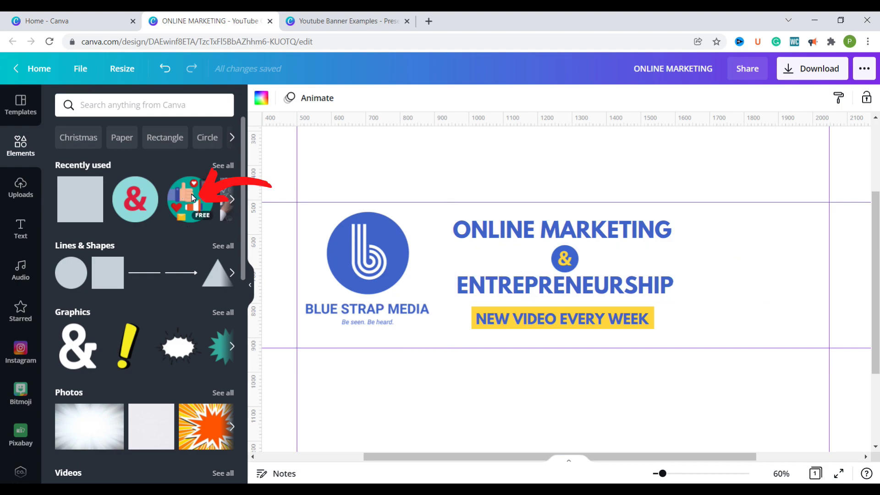
# Add the teal thumbs-up graphic from Recently used, shrink it, and place it right of the headings.
pyautogui.click(193, 198)
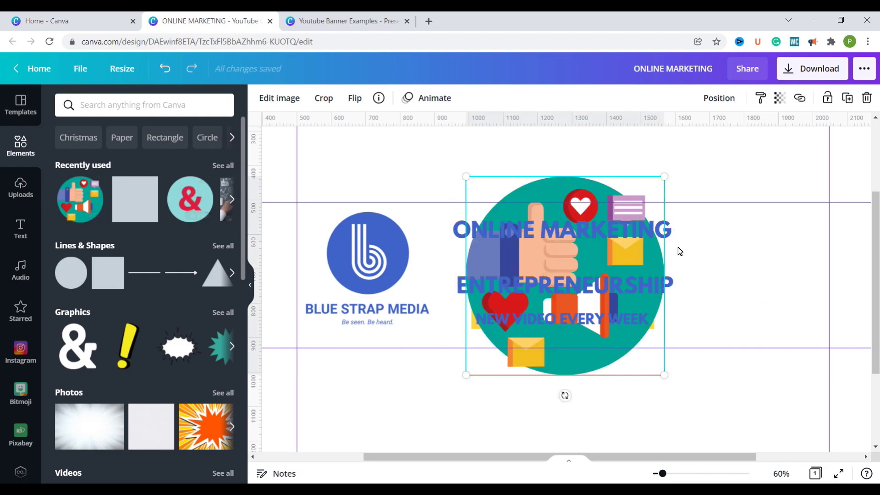
pyautogui.moveTo(467, 376); pyautogui.dragTo(648, 321)
pyautogui.moveTo(624, 192); pyautogui.dragTo(748, 247)
pyautogui.moveTo(663, 474); pyautogui.dragTo(661, 473)
pyautogui.click(706, 407)
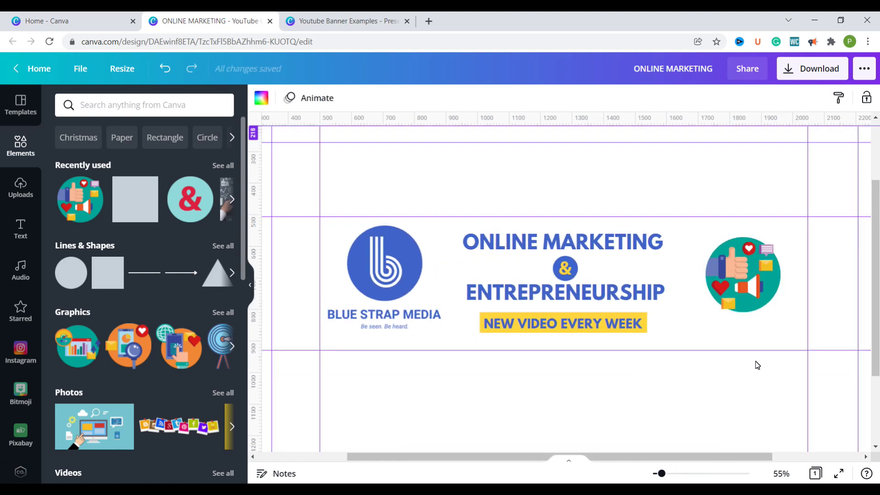
pyautogui.scroll(-3, 751, 383)
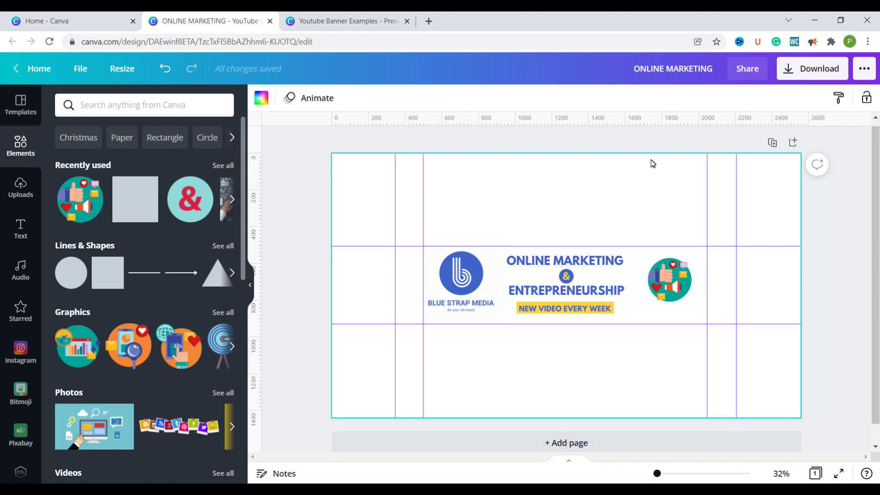
# Add the digital-marketing photo and set it as the page background.
pyautogui.click(232, 199)
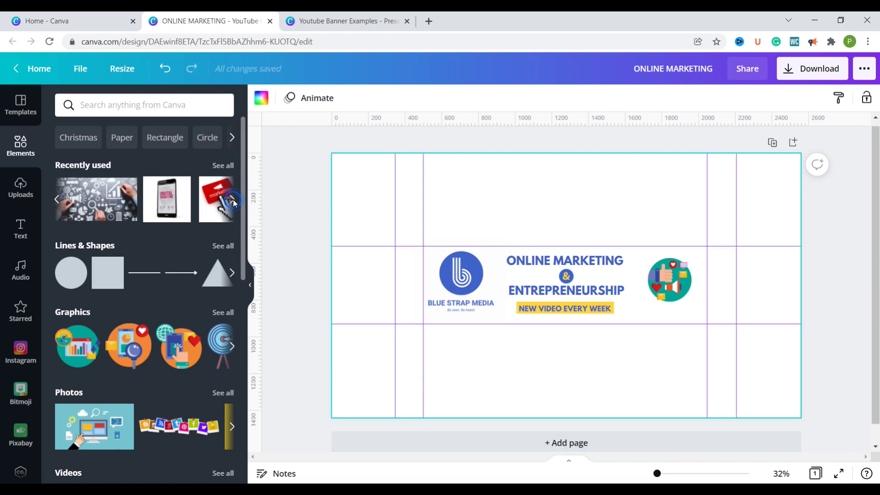
pyautogui.click(101, 197)
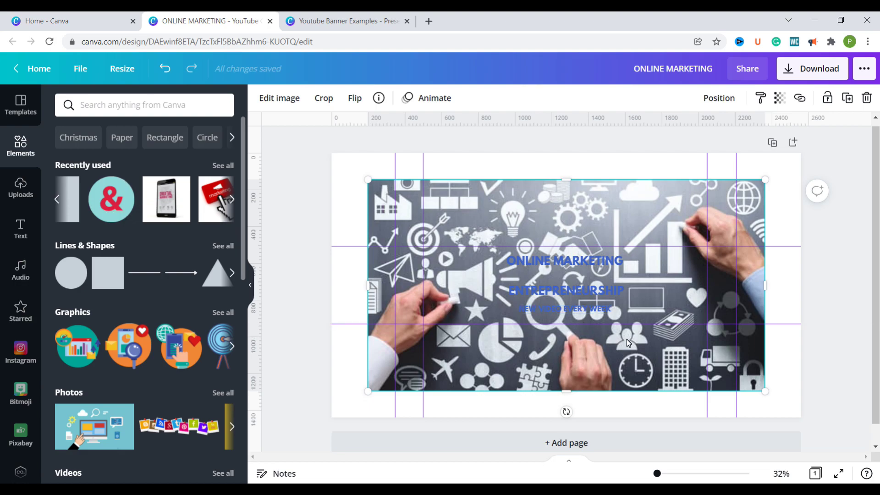
pyautogui.rightClick(546, 360)
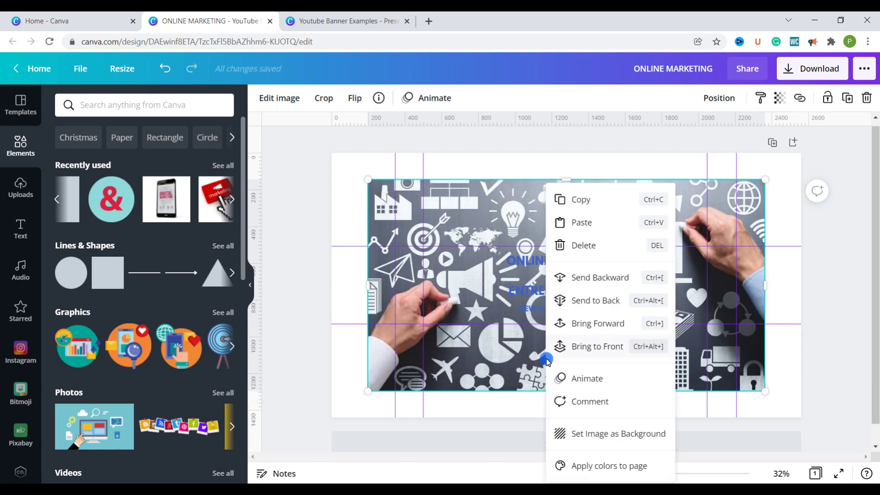
pyautogui.click(593, 433)
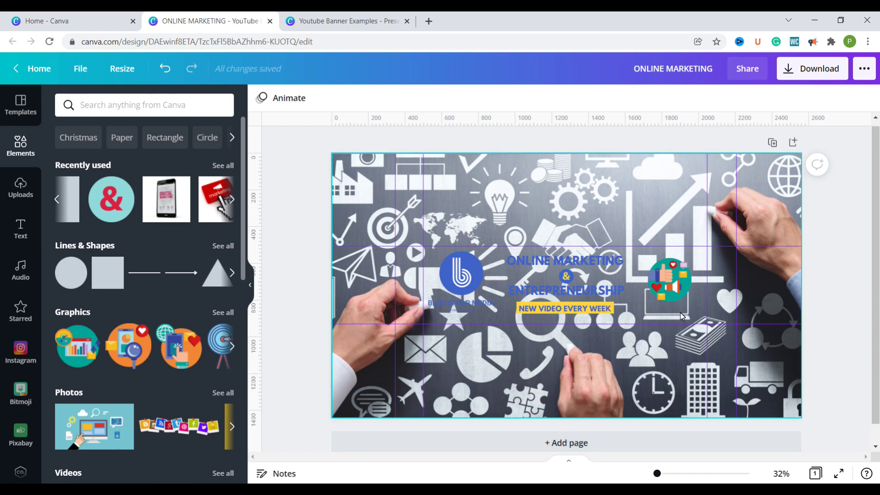
# Fade the background photo to about 35 transparency so the text stands out.
pyautogui.click(655, 180)
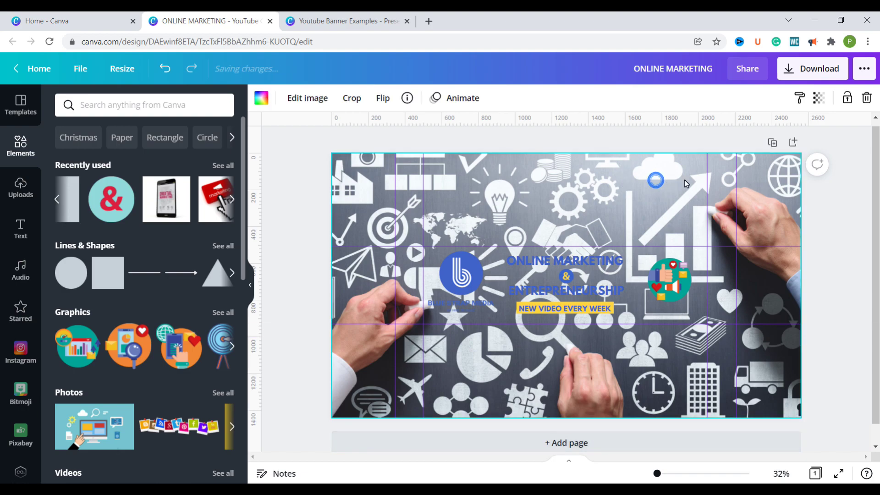
pyautogui.click(818, 98)
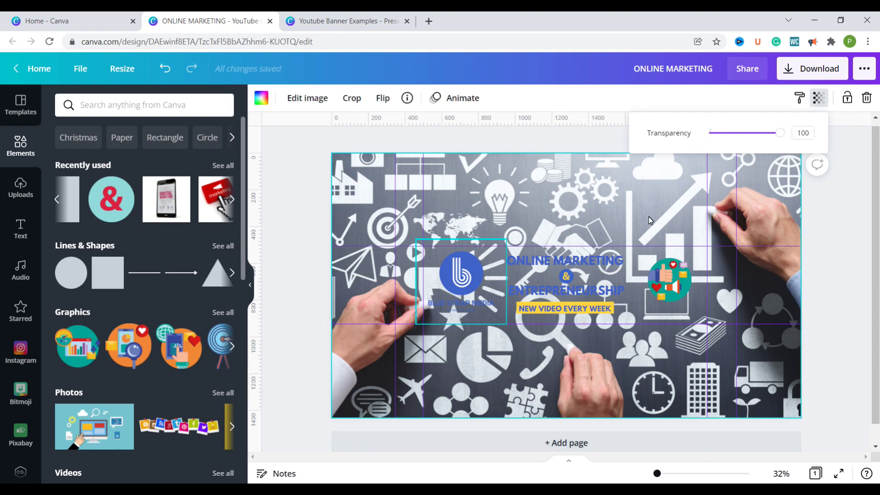
pyautogui.moveTo(780, 133); pyautogui.dragTo(727, 145)
pyautogui.click(717, 324)
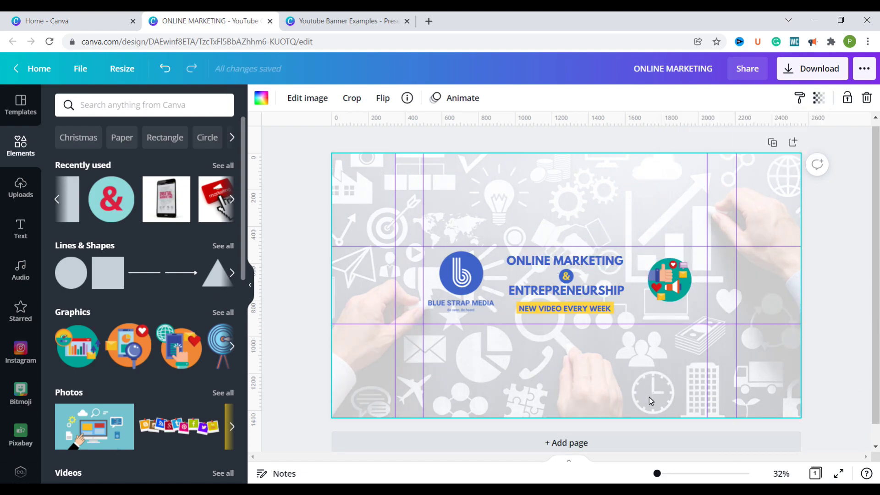
# Open the Download panel with PNG at 2560 × 1440 px selected.
pyautogui.moveTo(709, 317)
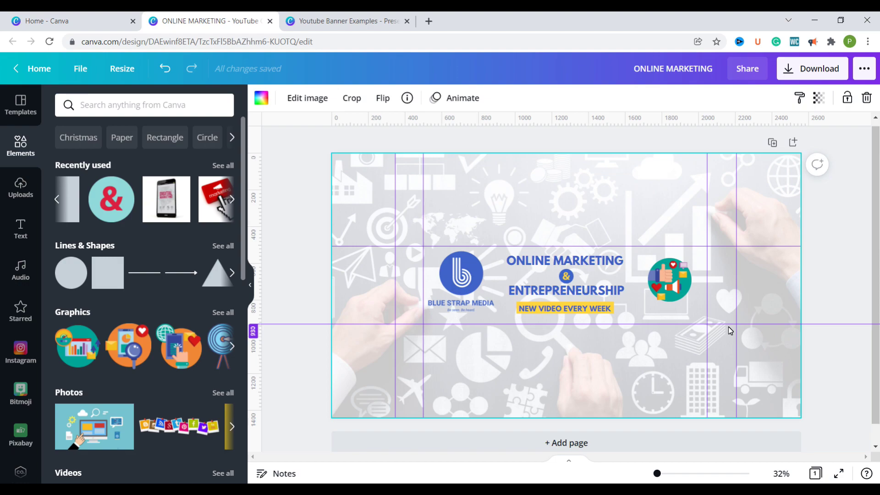
pyautogui.click(822, 71)
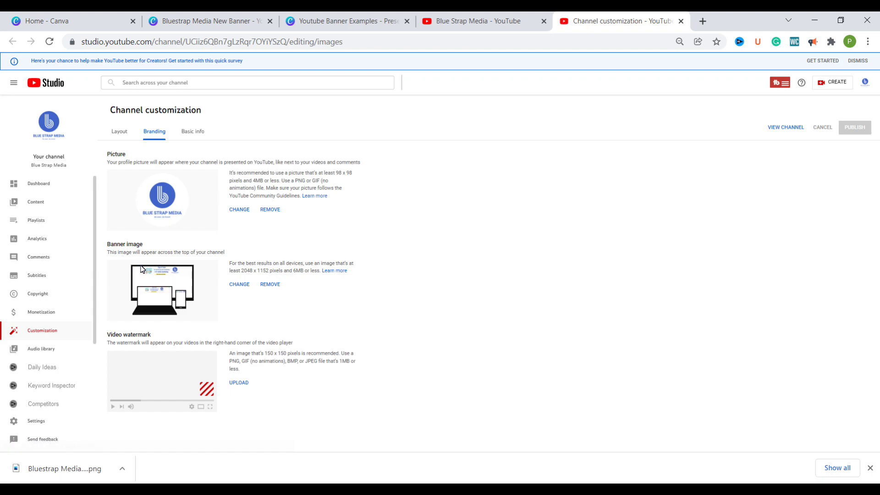
# Replace the YouTube banner image with the Bluestrap Media New Banner file from Downloads.
pyautogui.click(239, 285)
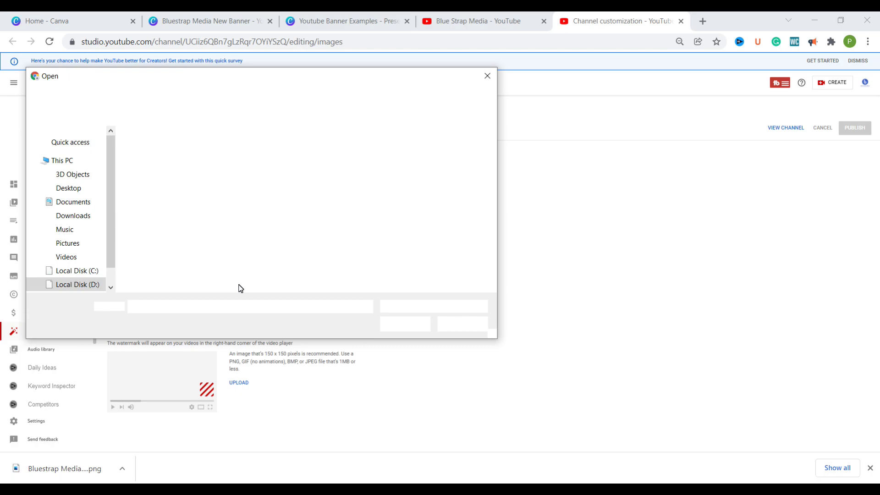
pyautogui.click(152, 189)
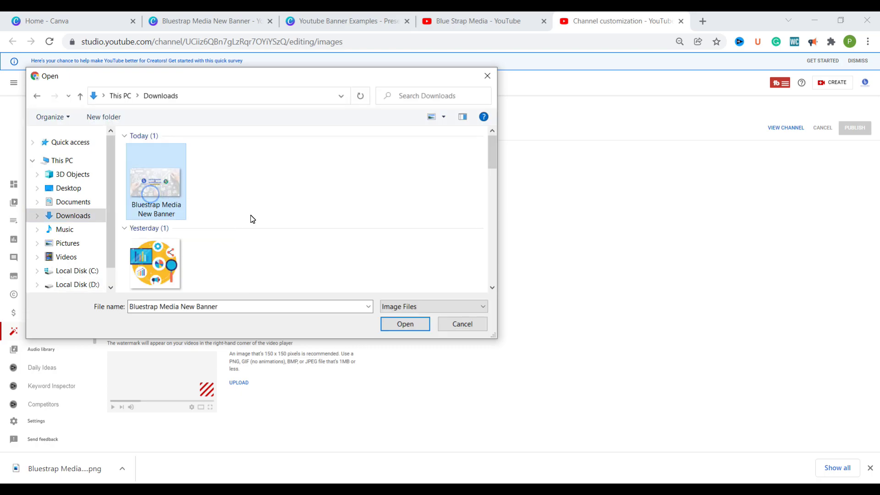
pyautogui.click(390, 328)
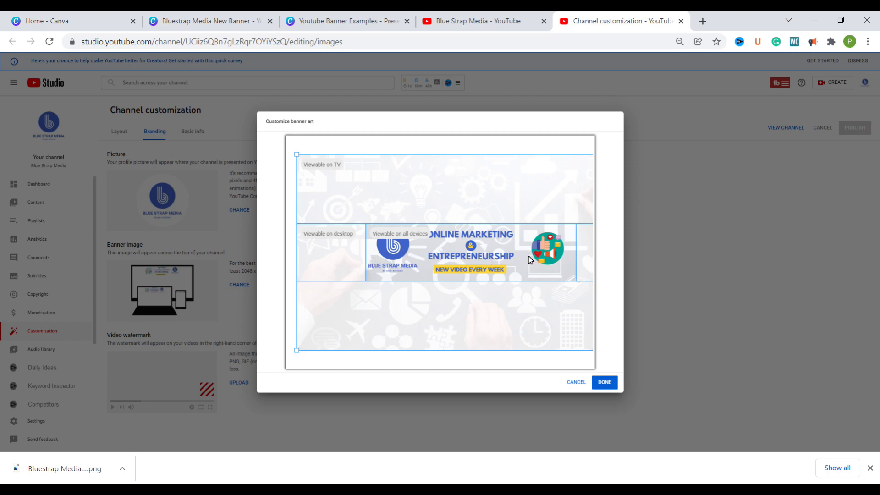
# Accept the banner crop, publish the new banner, and return to channel customization.
pyautogui.click(605, 383)
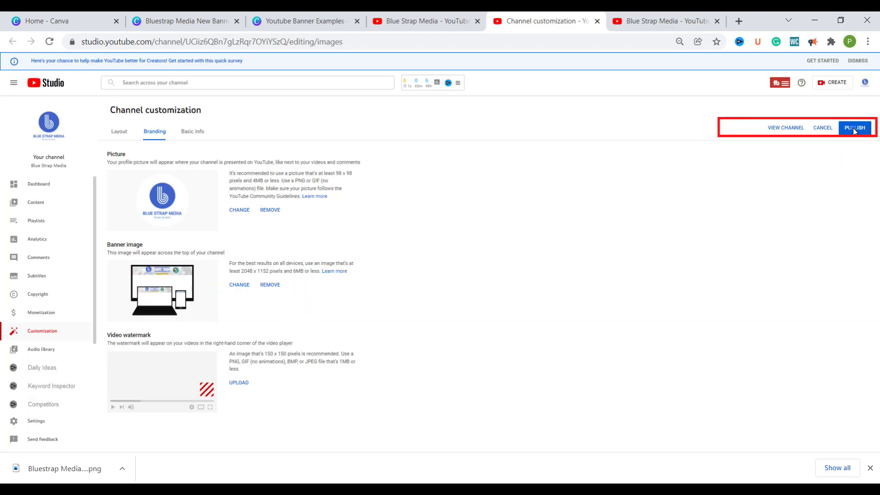
pyautogui.click(854, 128)
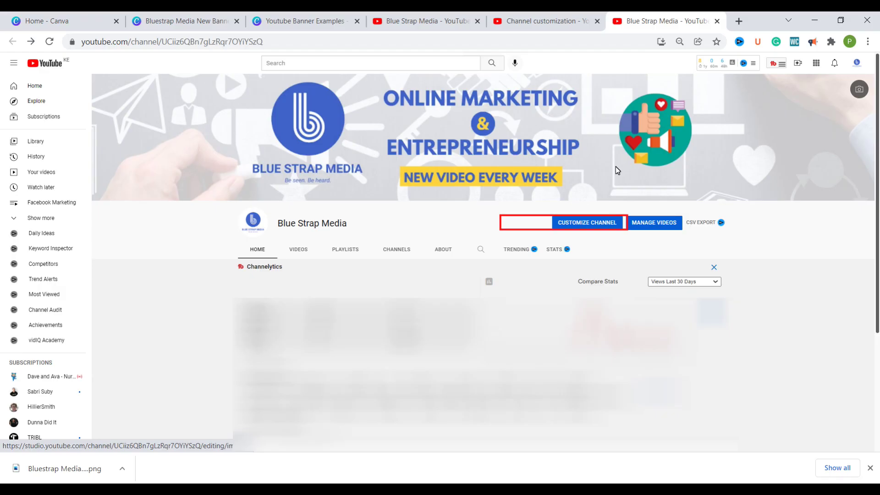
pyautogui.click(595, 224)
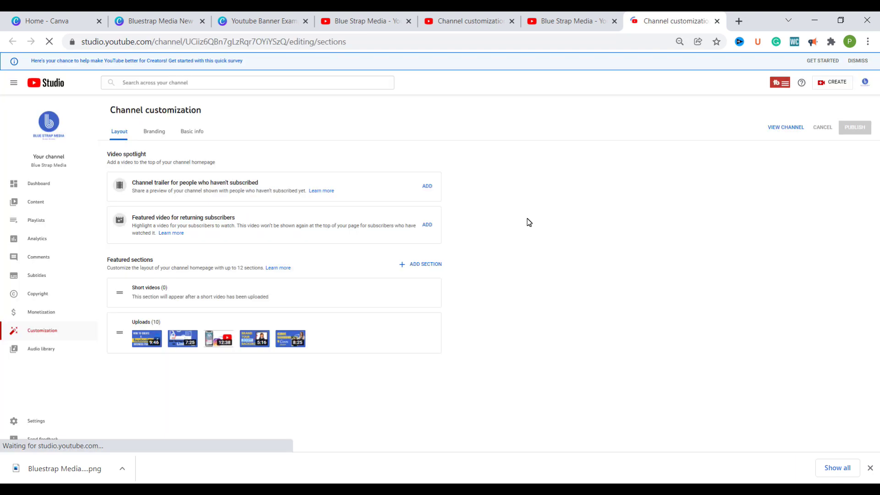
pyautogui.click(192, 130)
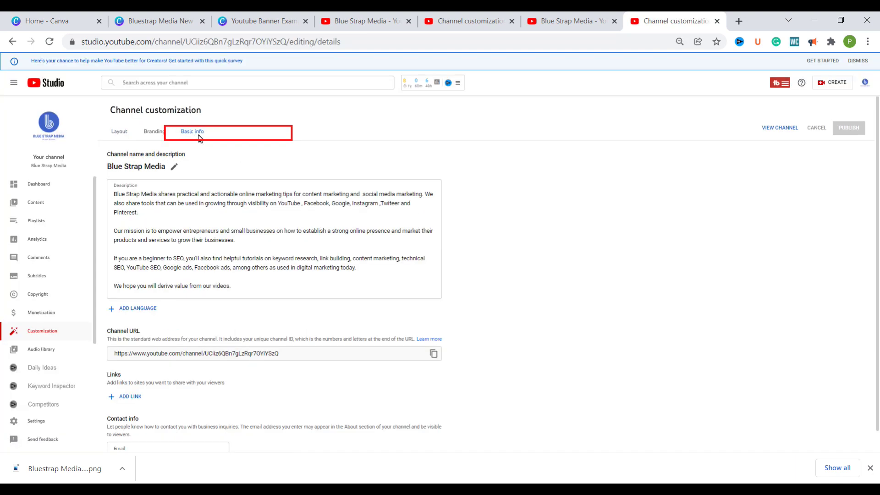
pyautogui.scroll(-1, 201, 150)
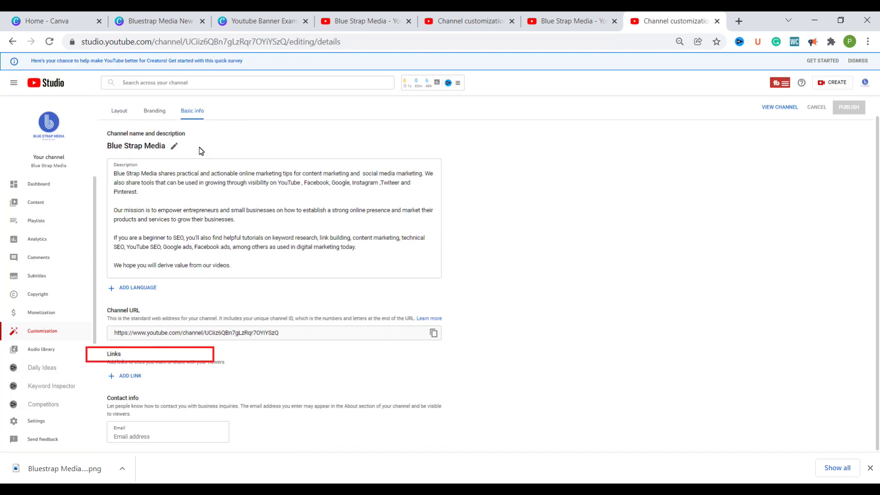
pyautogui.click(129, 377)
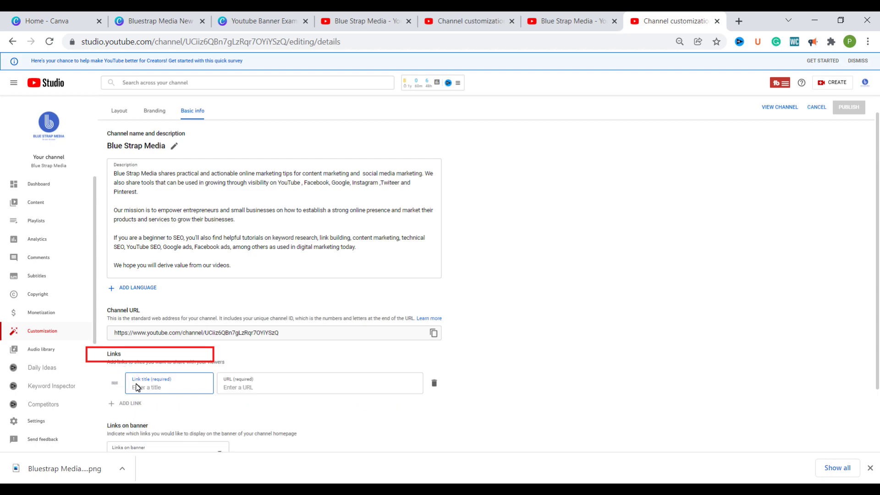
pyautogui.scroll(-2, 170, 385)
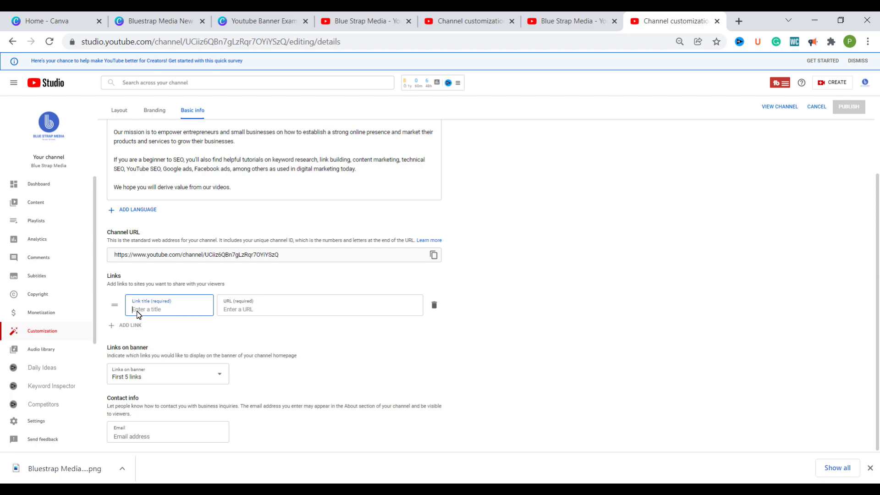
pyautogui.write('Blues')
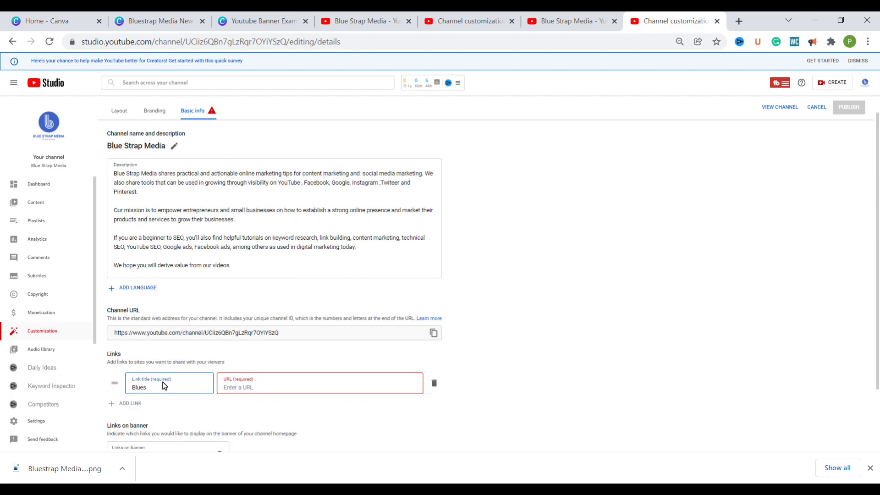
pyautogui.write('trap Media Website')
pyautogui.click(251, 388)
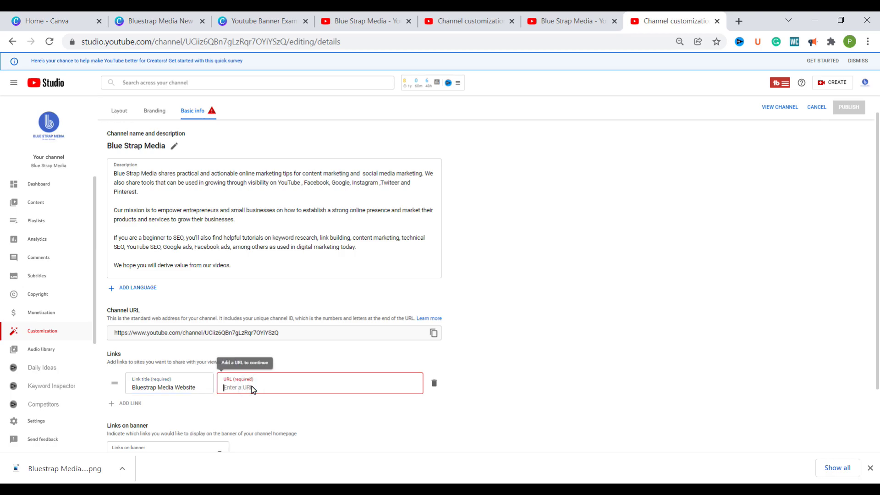
pyautogui.write('https://bit.ly/BluestrapmediaG')
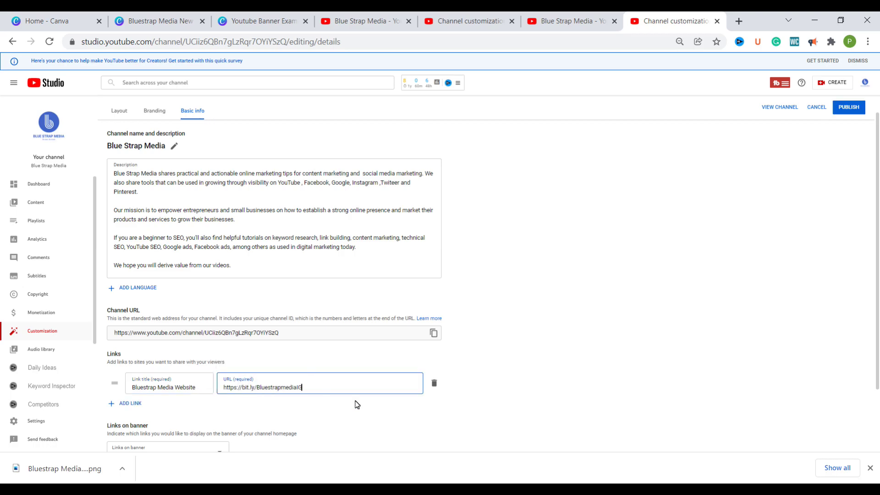
pyautogui.scroll(-2, 177, 415)
# Show only the first link on the banner and publish the changes.
pyautogui.click(217, 372)
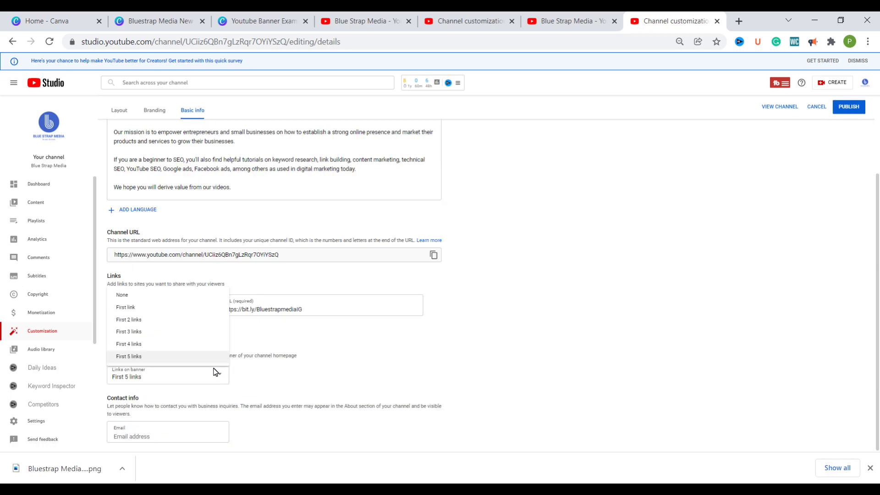
pyautogui.click(172, 308)
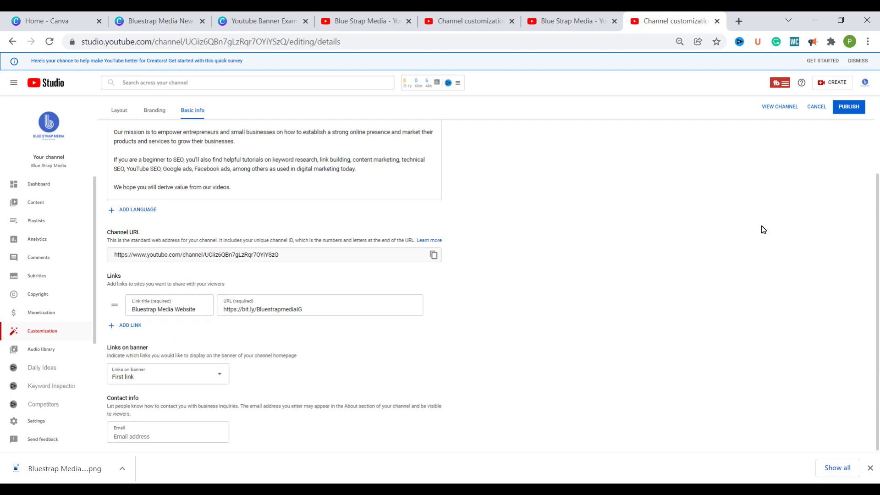
pyautogui.click(843, 112)
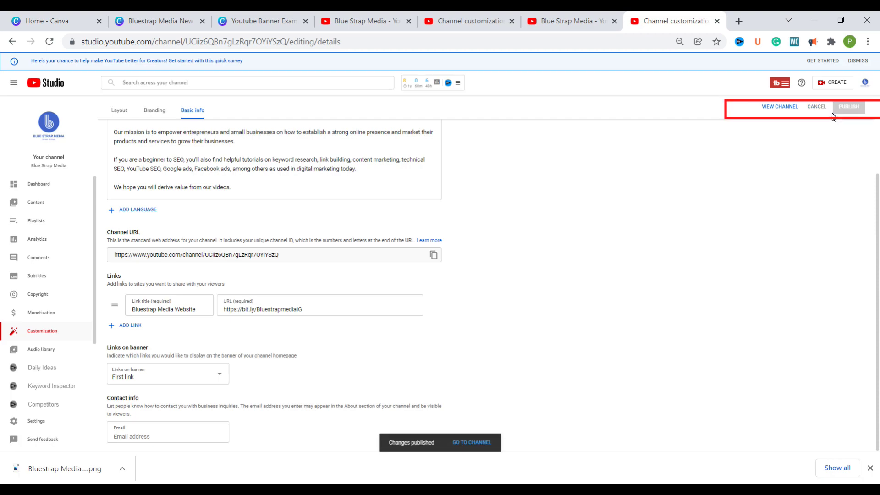
pyautogui.click(774, 109)
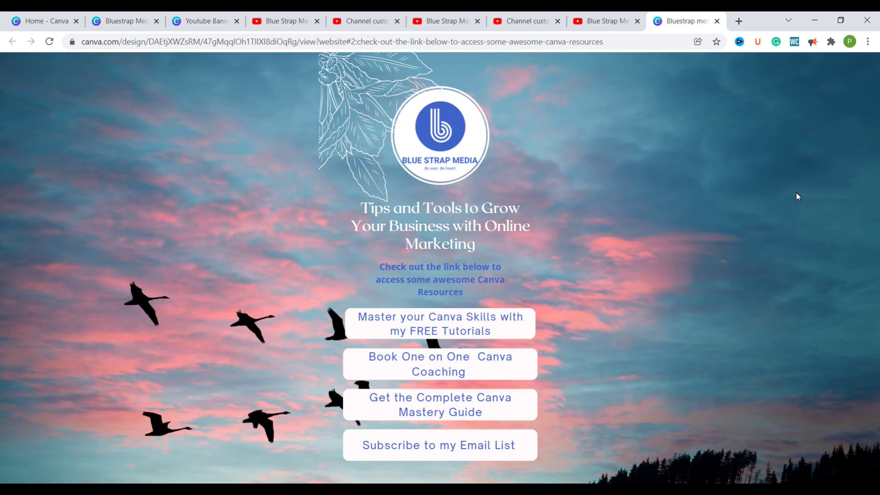
# Switch back to the YouTube channel tab showing the banner with its website link.
pyautogui.hotkey('ctrl', 'shift', 'Tab')
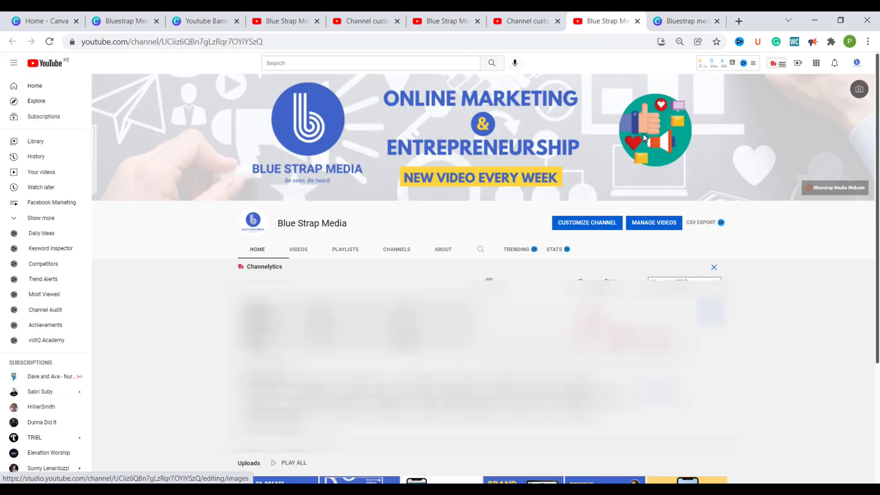